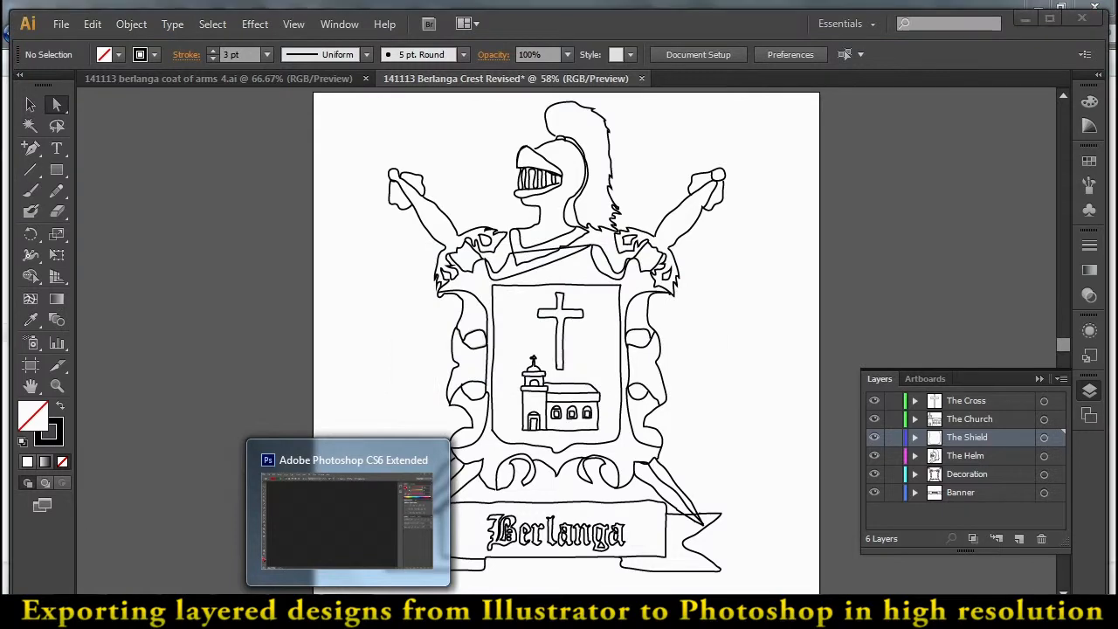
# - Switch to Photoshop and open the PSD file 141113 Berlanga Crest Revised from the 141113 Family Crest folder
pyautogui.click(52, 13)
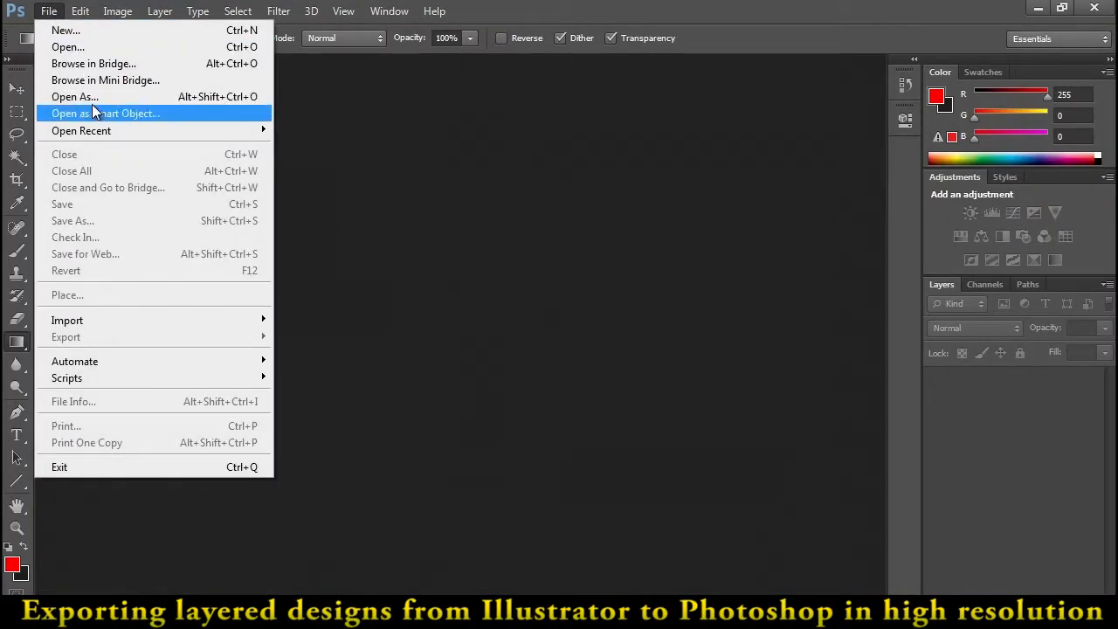
pyautogui.click(69, 46)
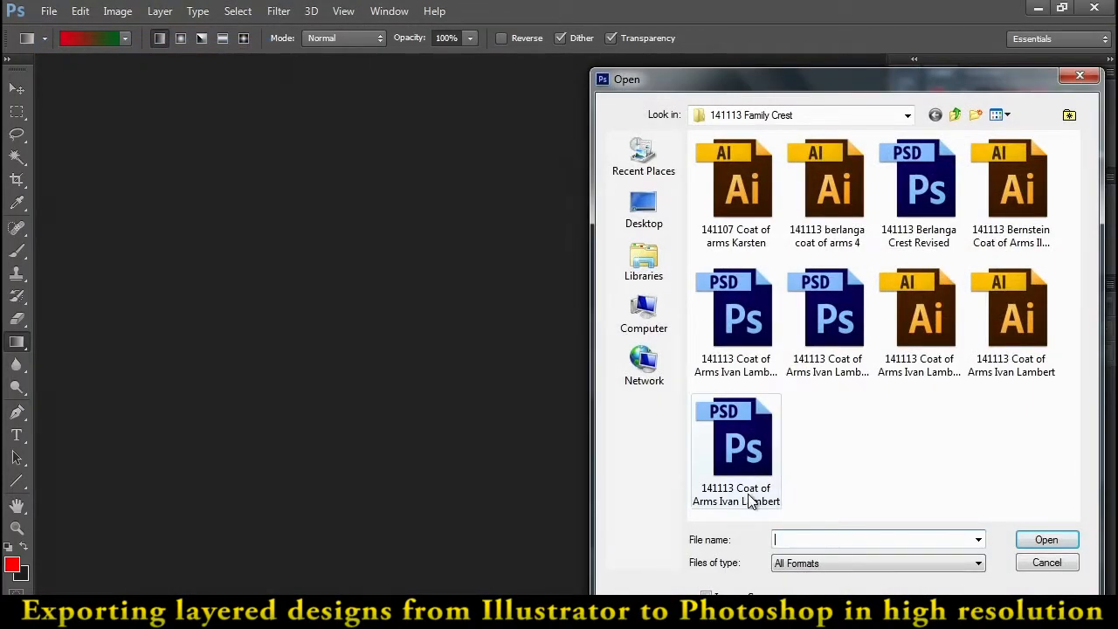
pyautogui.click(920, 197)
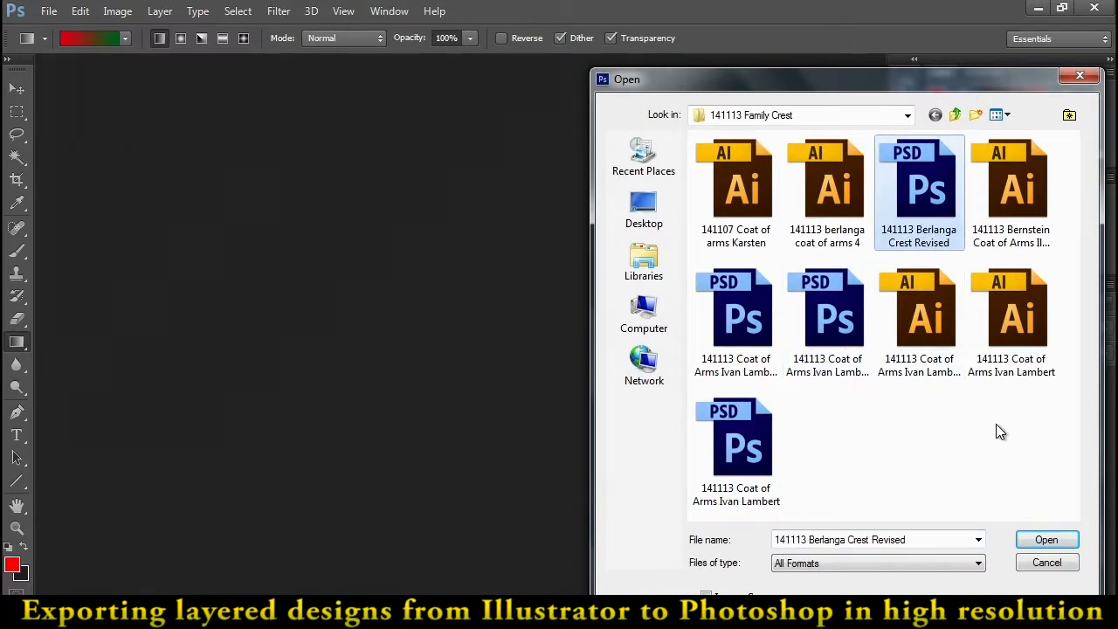
pyautogui.click(1041, 542)
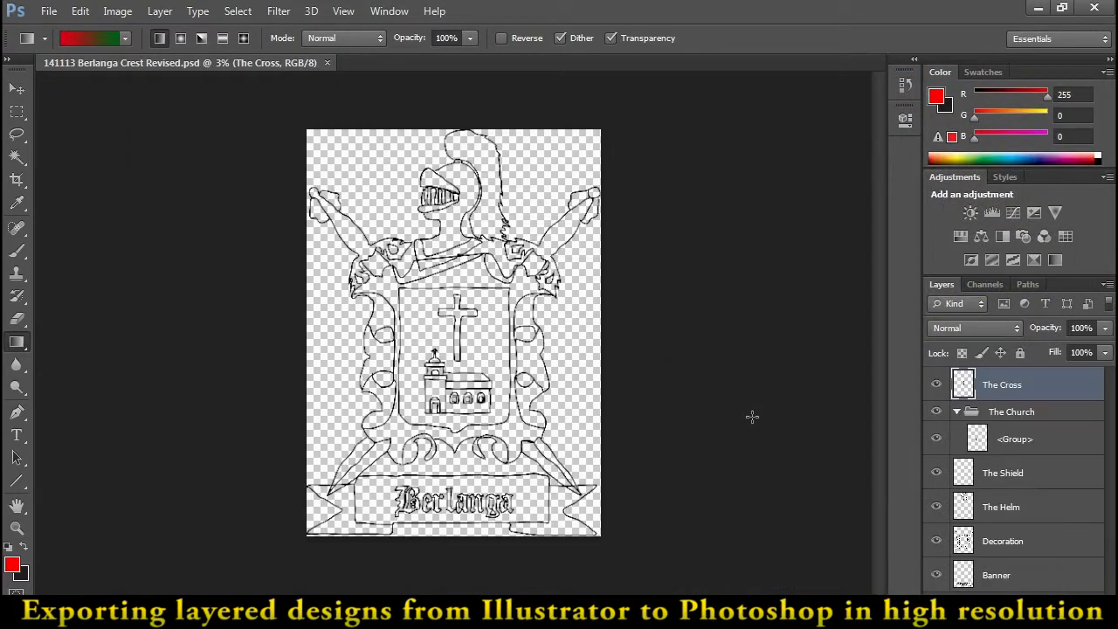
# - Check the pixel dimensions, document size and resolution of the opened crest without changing them
pyautogui.hotkey('ctrl', '+')
pyautogui.hotkey('ctrl', '+')
pyautogui.hotkey('ctrl', '+')
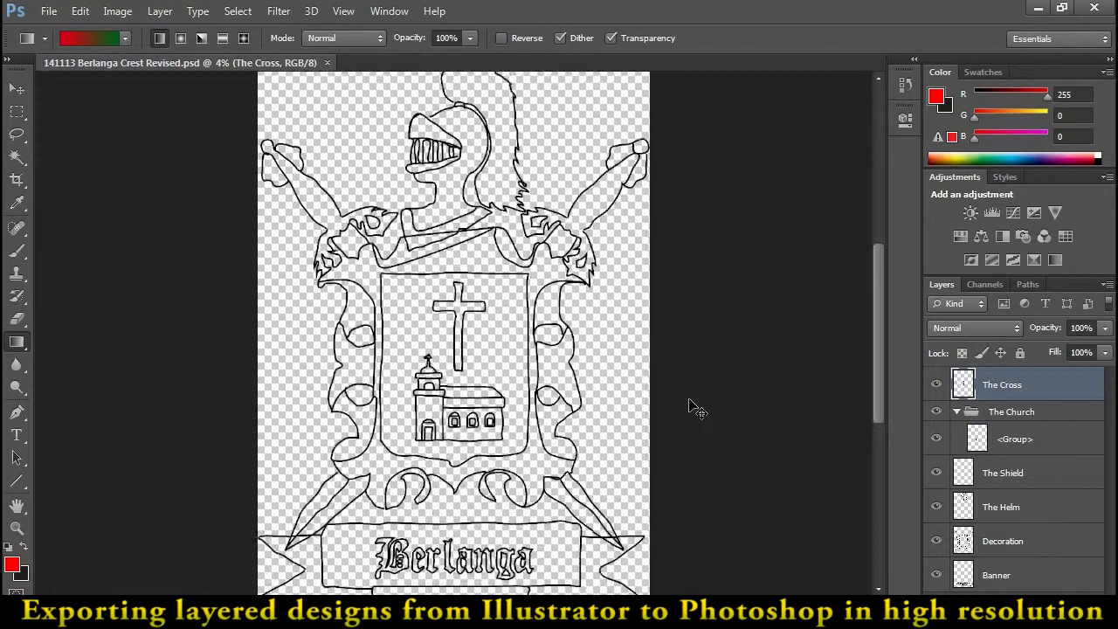
pyautogui.hotkey('ctrl', '+')
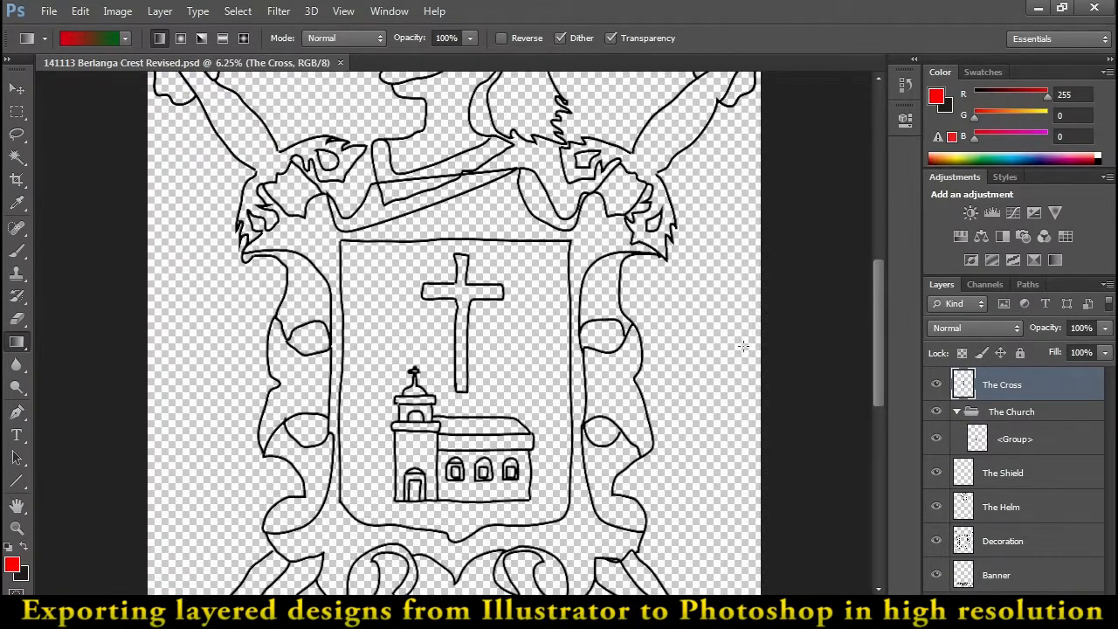
pyautogui.click(116, 12)
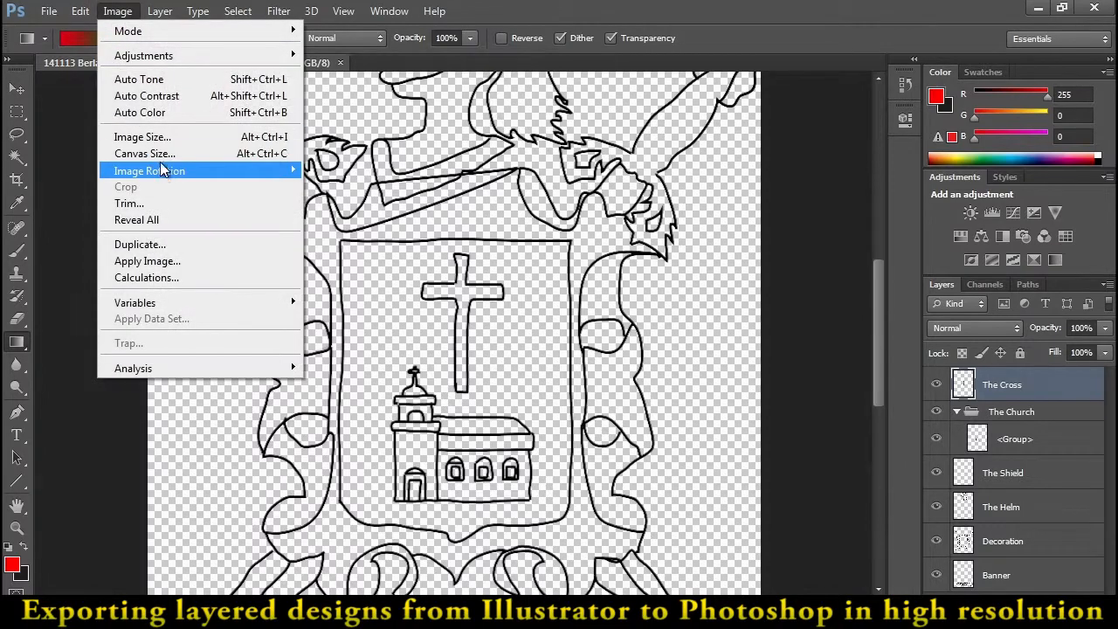
pyautogui.click(157, 138)
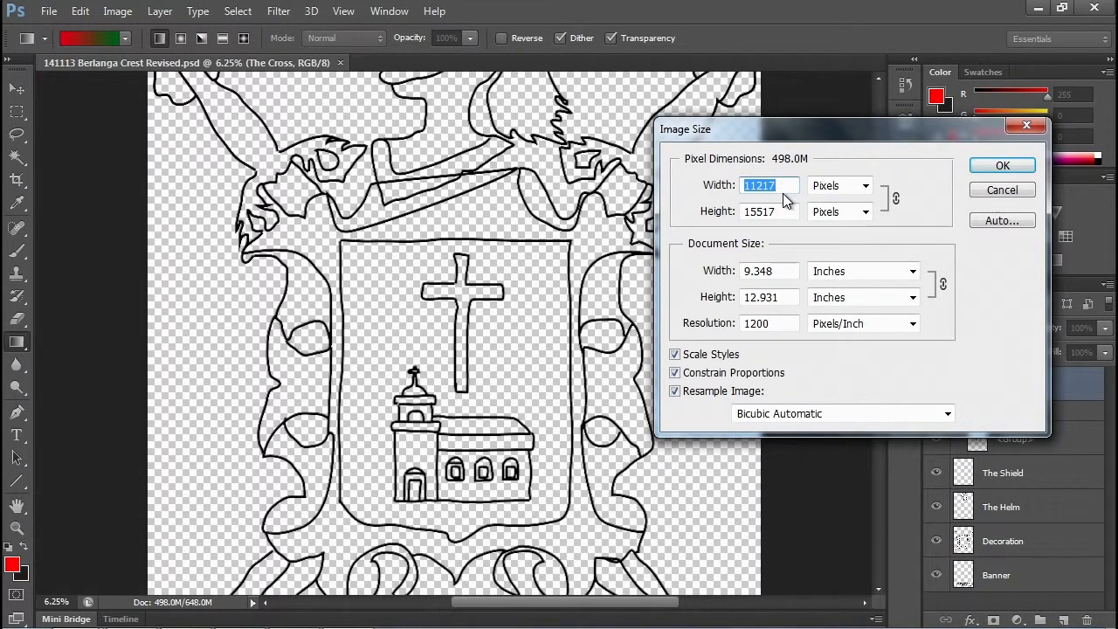
pyautogui.click(1001, 190)
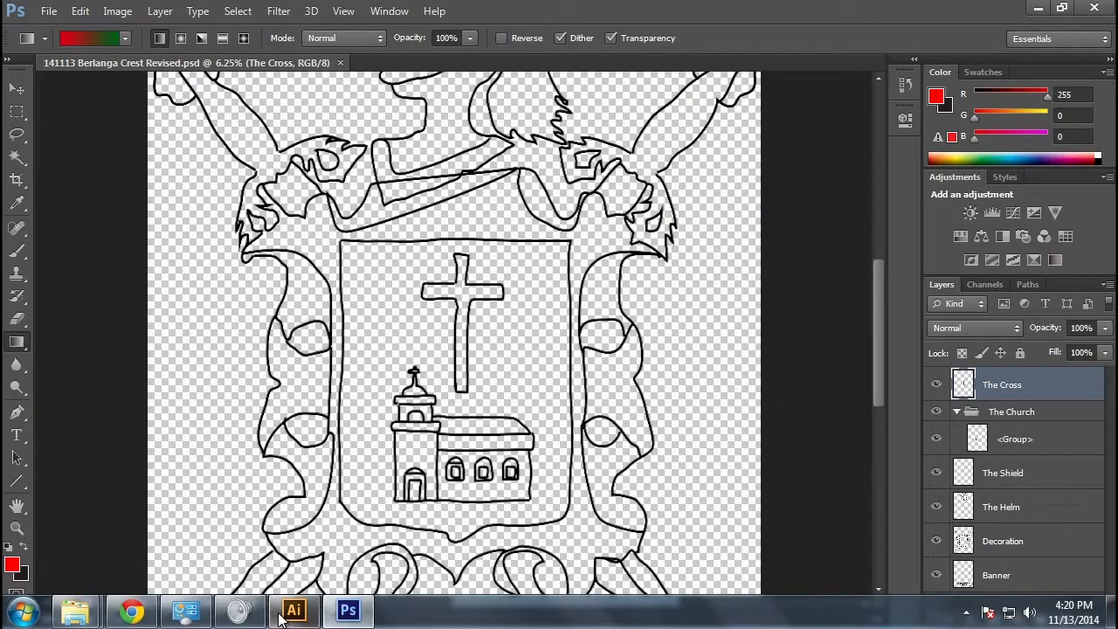
# - Switch to Illustrator and export the crest in Photoshop PSD format under the file name 141113 Berlanga Crest Revised 300
pyautogui.click(287, 615)
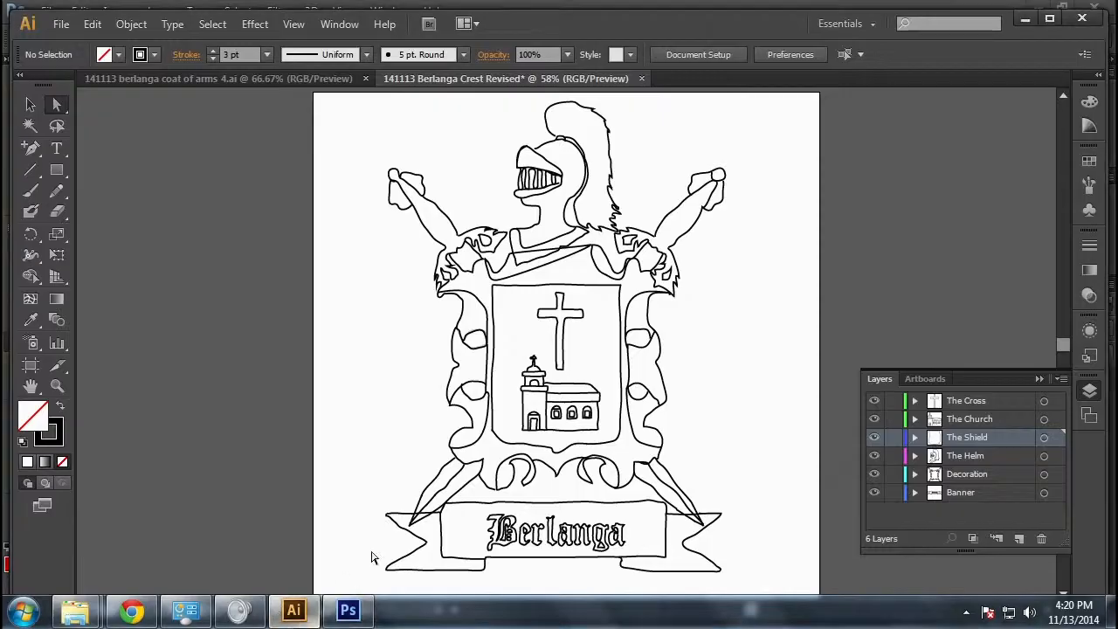
pyautogui.click(61, 27)
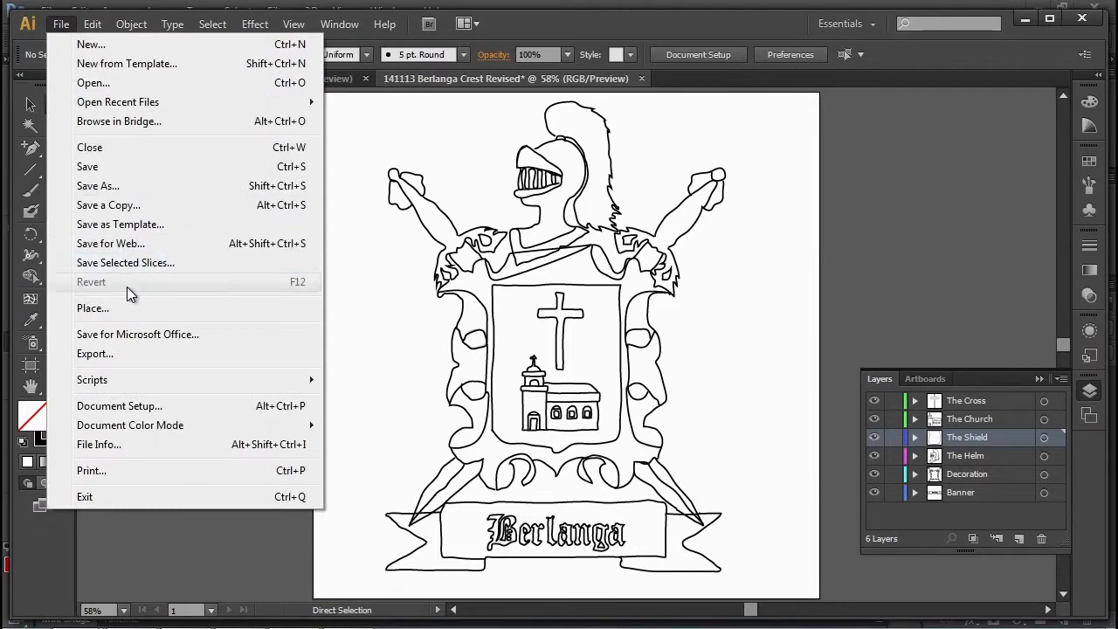
pyautogui.click(124, 358)
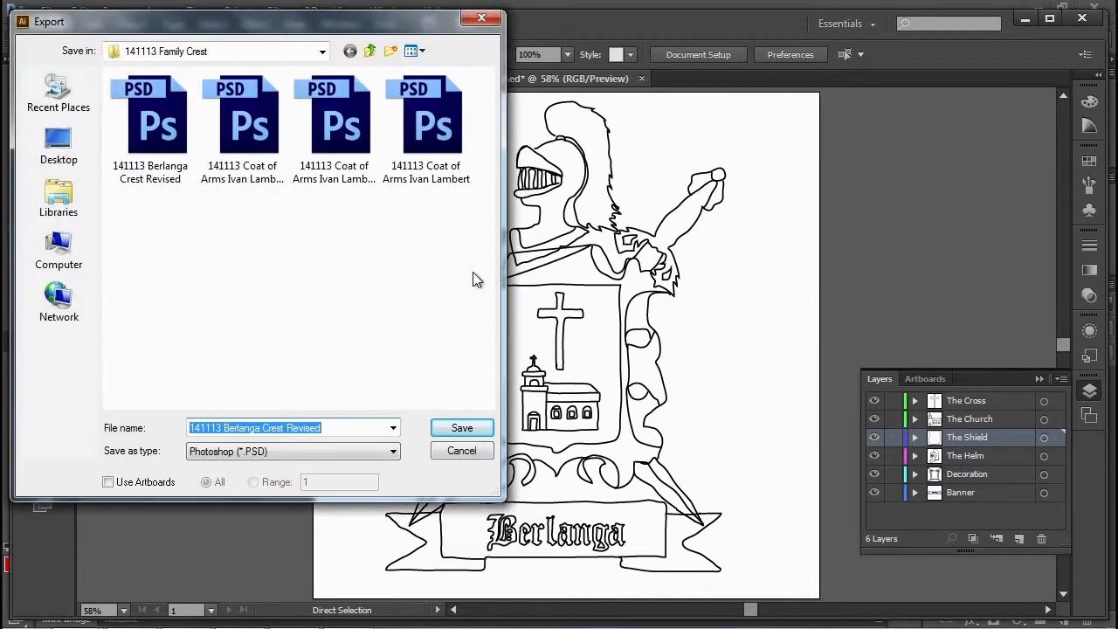
pyautogui.click(334, 428)
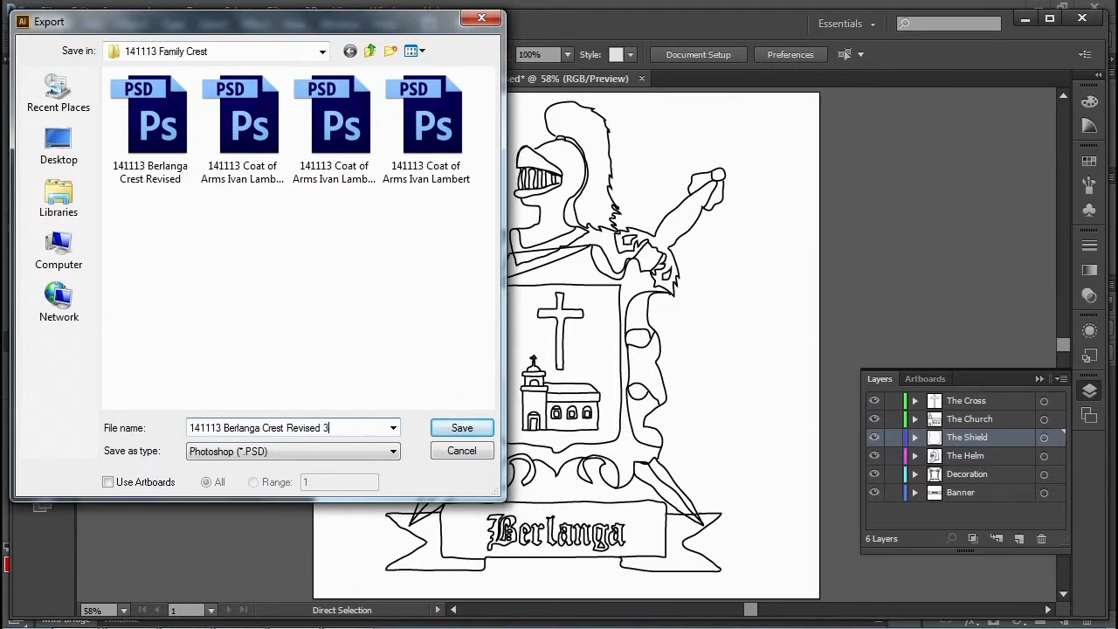
pyautogui.write('300')
pyautogui.press('Return')
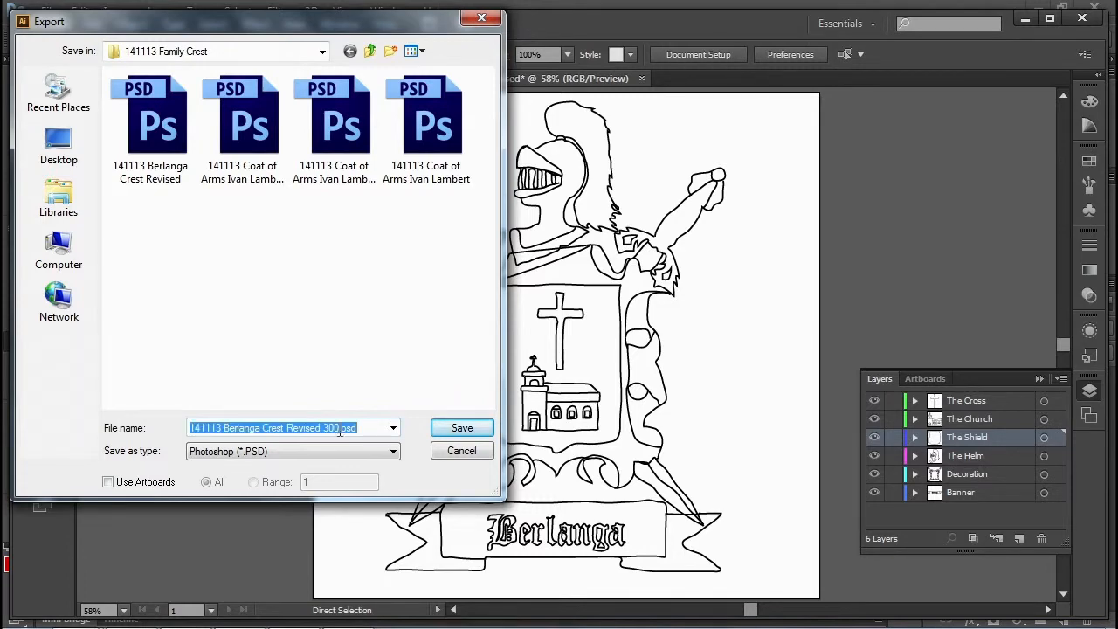
pyautogui.click(450, 430)
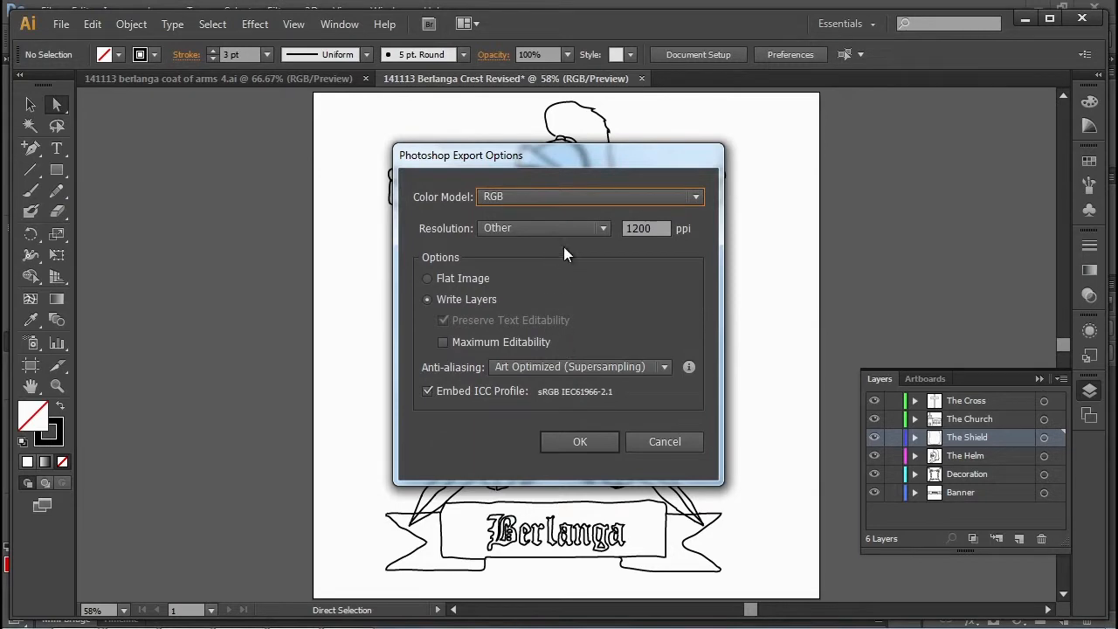
# - Set the Photoshop export resolution to High (300 ppi) and complete the export
pyautogui.click(576, 225)
pyautogui.click(528, 285)
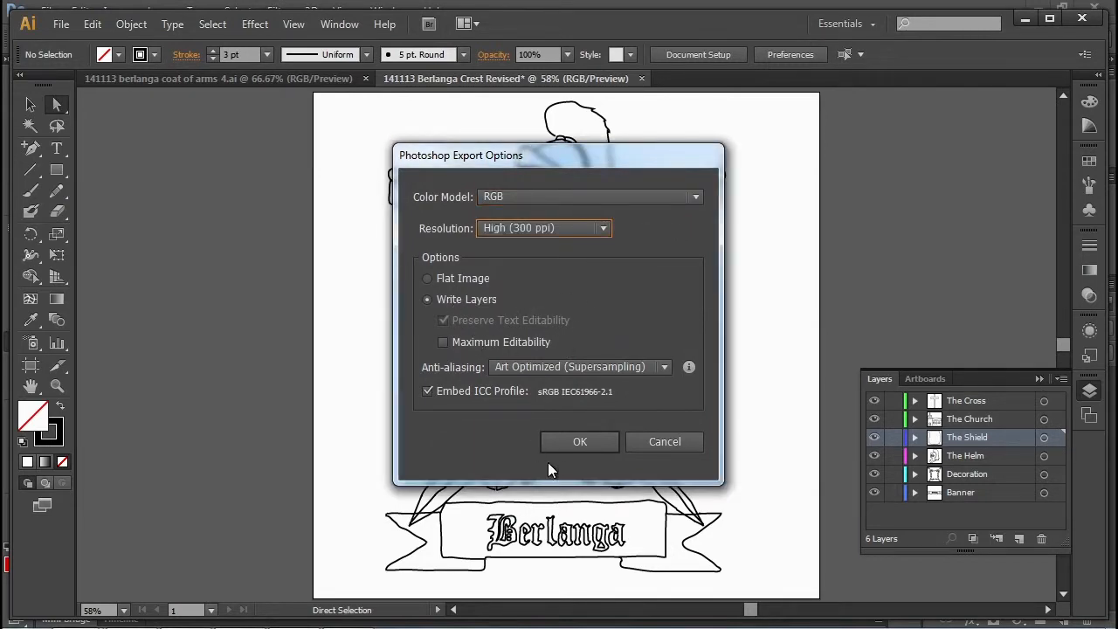
pyautogui.click(565, 442)
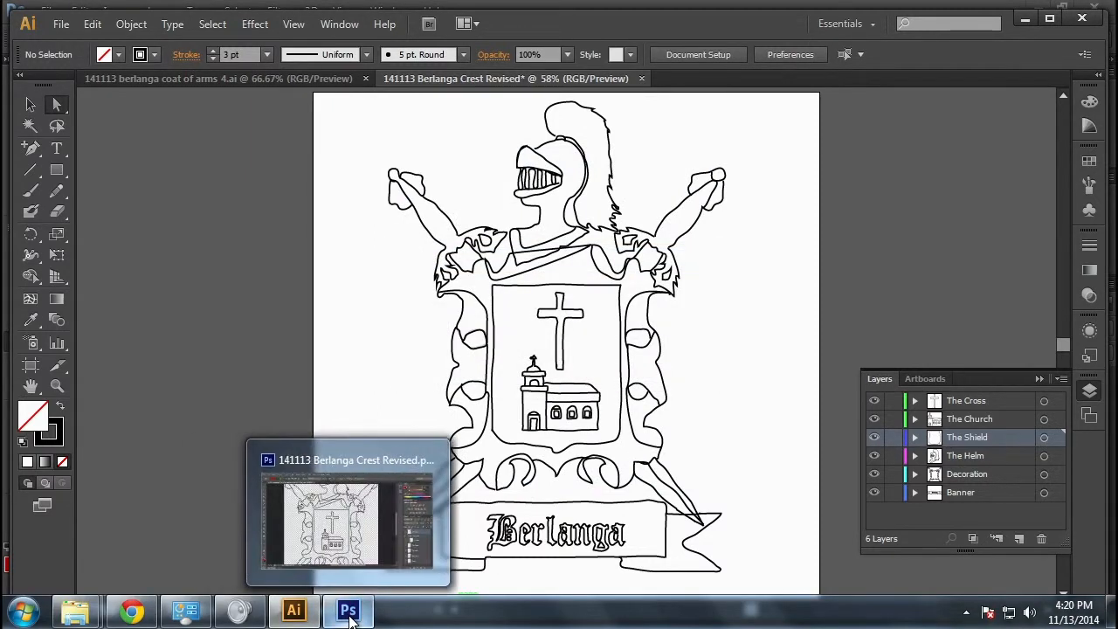
# - Switch to Photoshop and open the newly exported file 141113 Berlanga Crest Revised 300
pyautogui.click(348, 616)
pyautogui.click(49, 11)
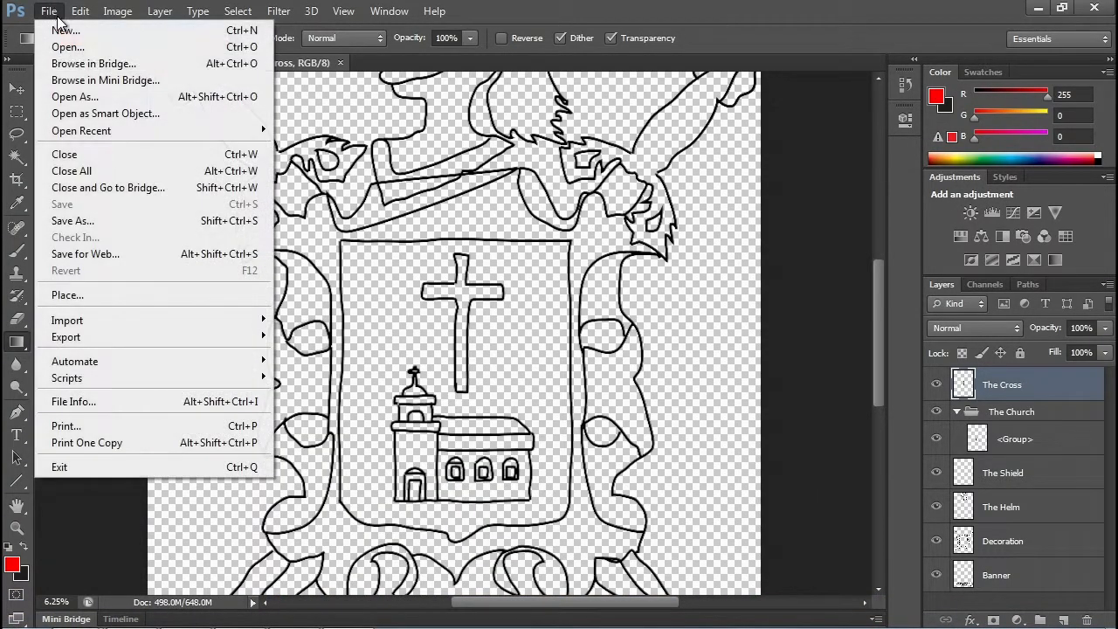
pyautogui.click(80, 46)
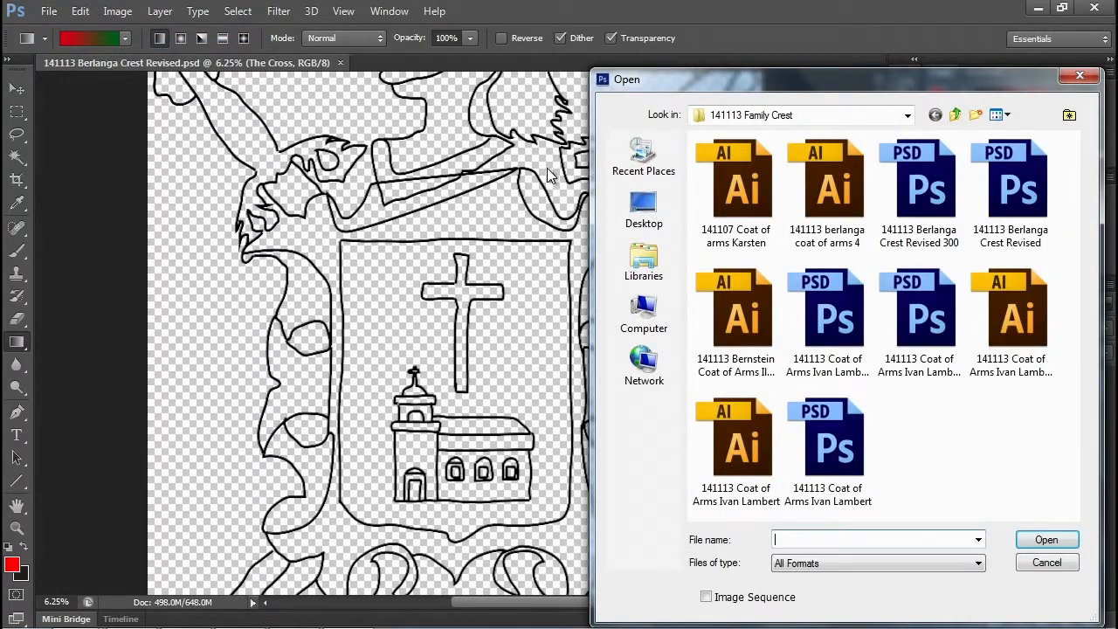
pyautogui.click(922, 196)
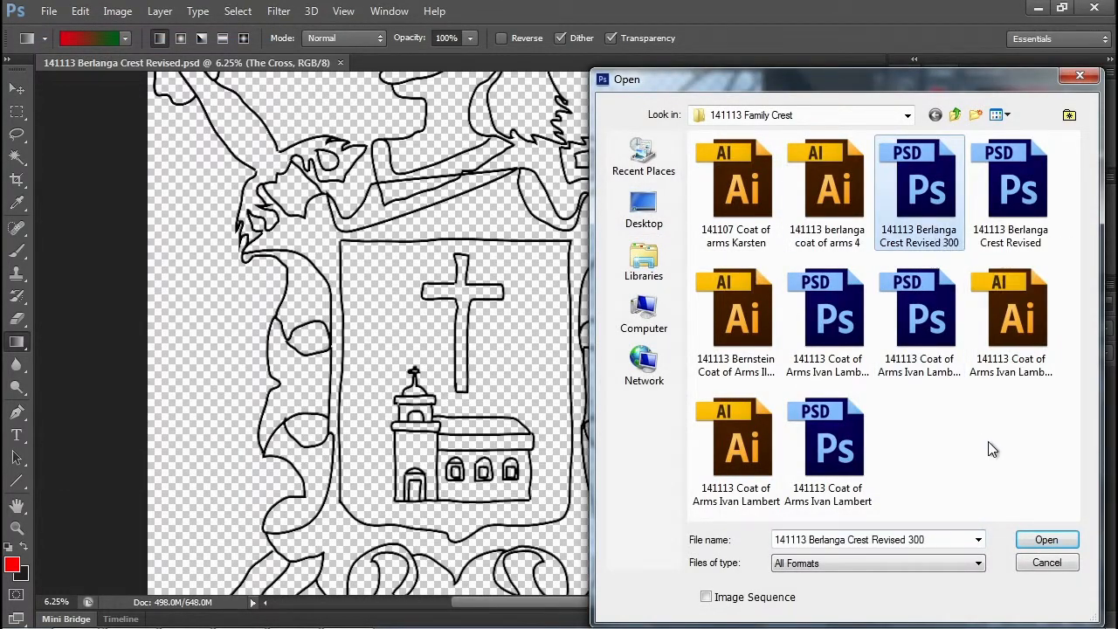
pyautogui.click(1045, 541)
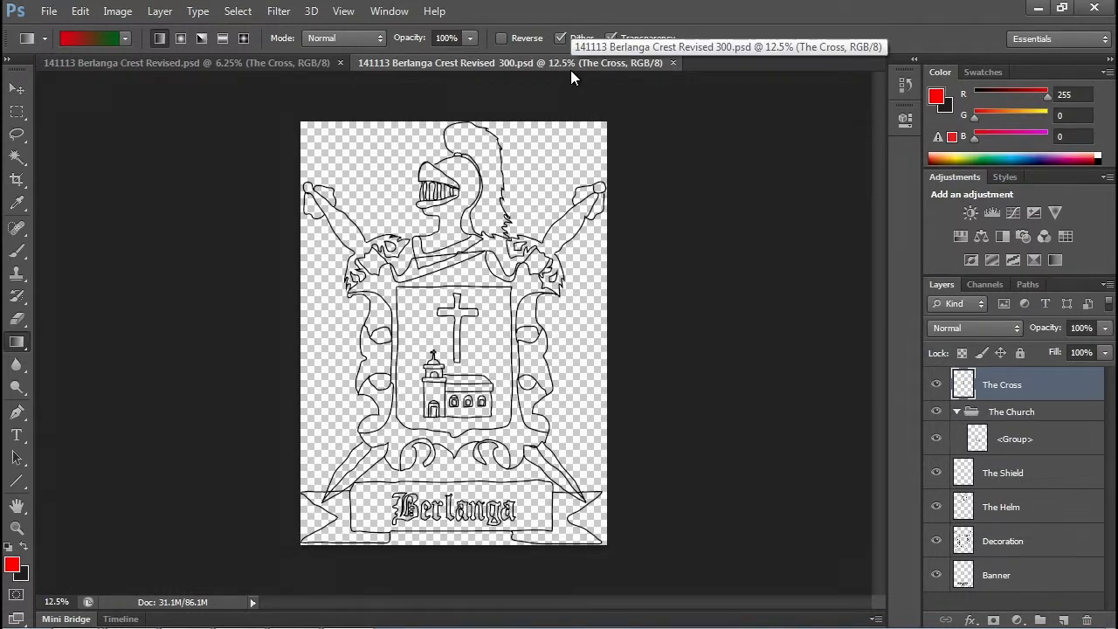
# - Check the pixel dimensions, document size and resolution of the 300 ppi crest without changing them
pyautogui.click(117, 10)
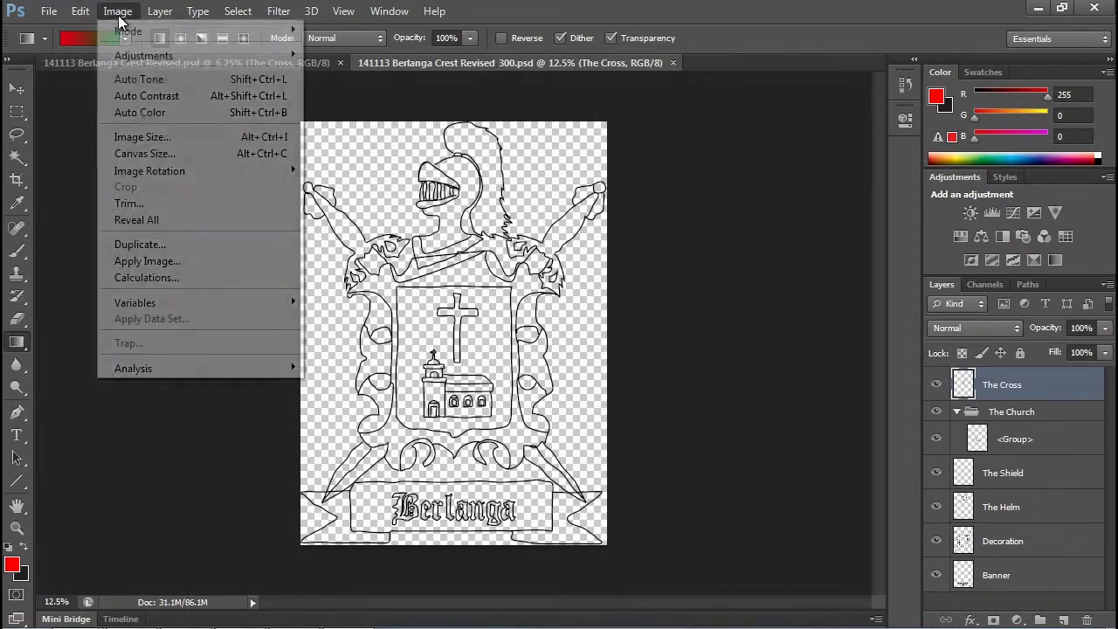
pyautogui.click(166, 140)
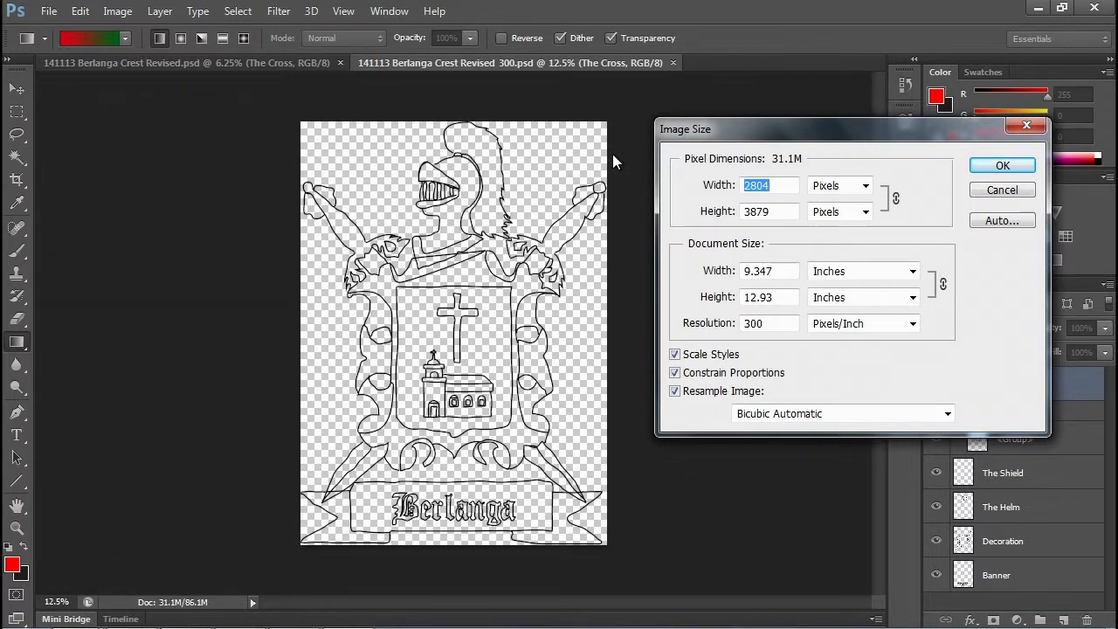
pyautogui.click(274, 64)
pyautogui.click(1002, 166)
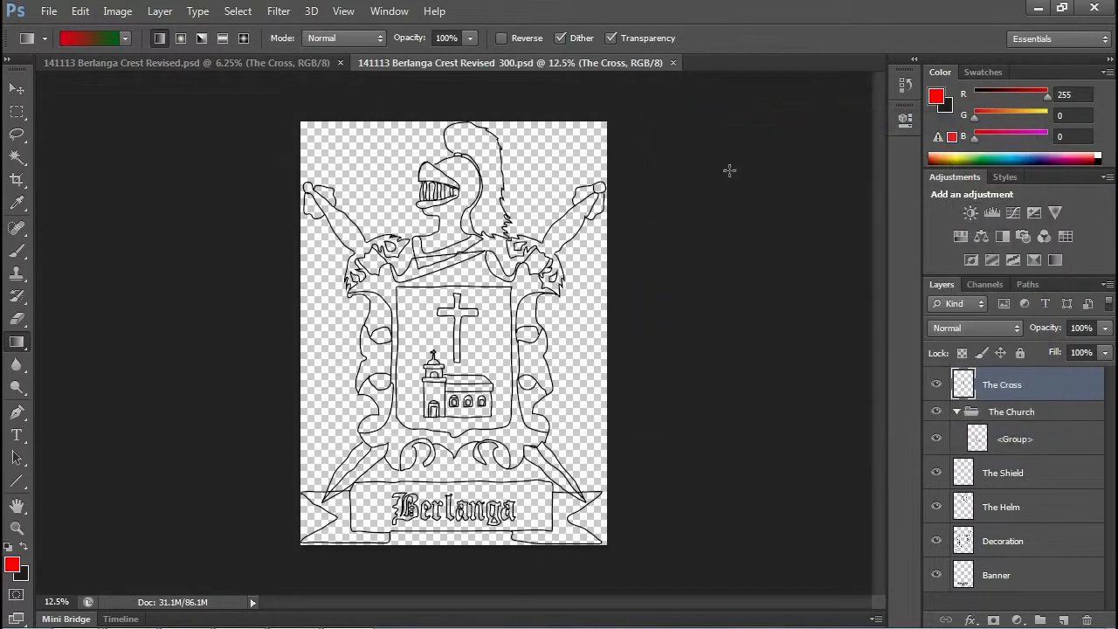
# - Examine the church linework in the 300 ppi file at 100%, and the same area in the original Revised file at 50% and 25%
pyautogui.hotkey('ctrl', '1')
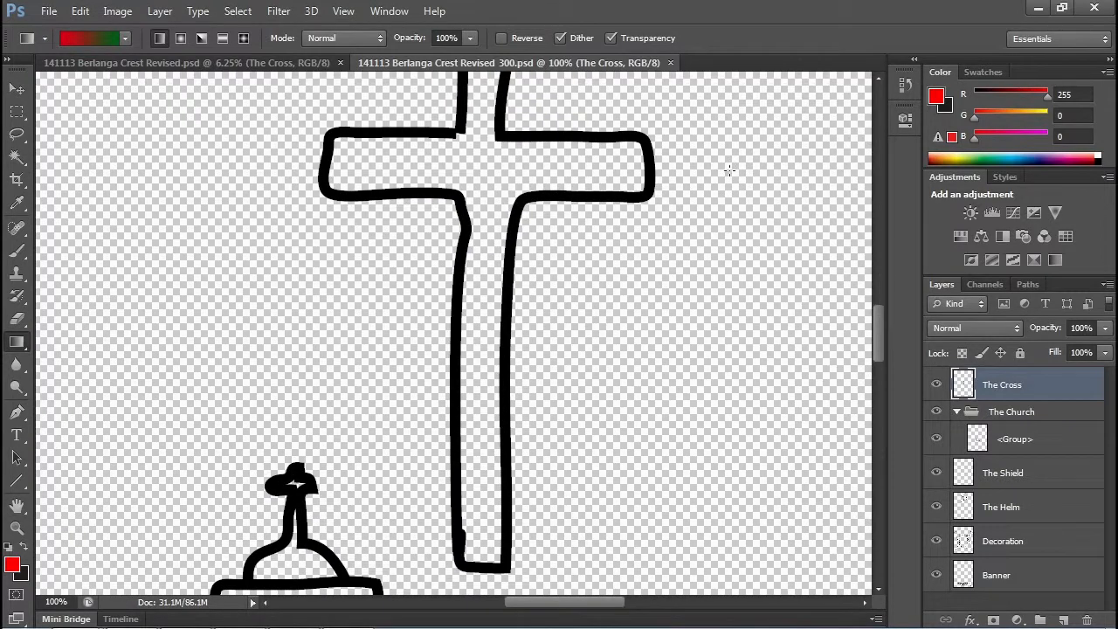
pyautogui.moveTo(592, 367)
pyautogui.mouseDown()
pyautogui.moveTo(604, 267)
pyautogui.moveTo(542, 221)
pyautogui.mouseUp()
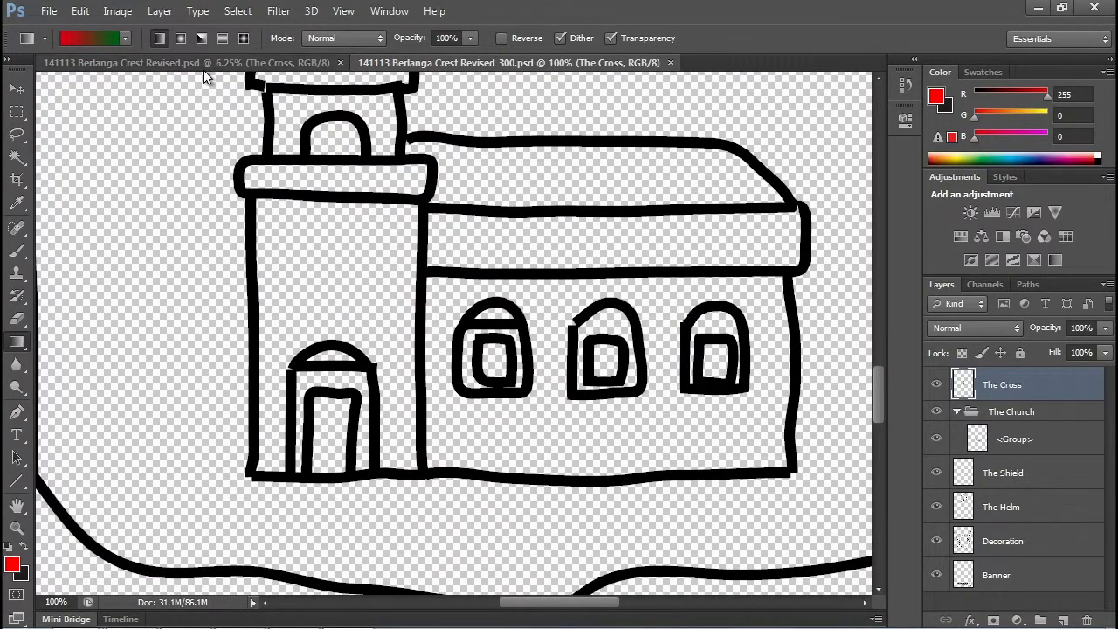
pyautogui.click(208, 65)
pyautogui.hotkey('ctrl', '+')
pyautogui.hotkey('ctrl', '+')
pyautogui.hotkey('ctrl', '+')
pyautogui.hotkey('ctrl', '+')
pyautogui.hotkey('ctrl', '+')
pyautogui.hotkey('ctrl', '+')
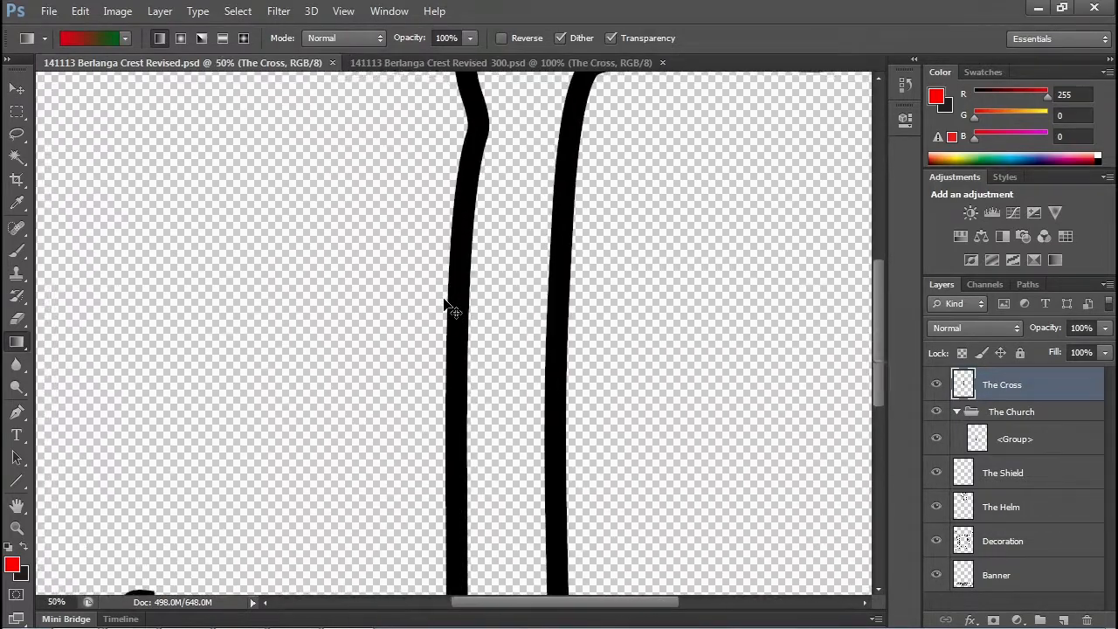
pyautogui.moveTo(411, 302); pyautogui.dragTo(437, 242)
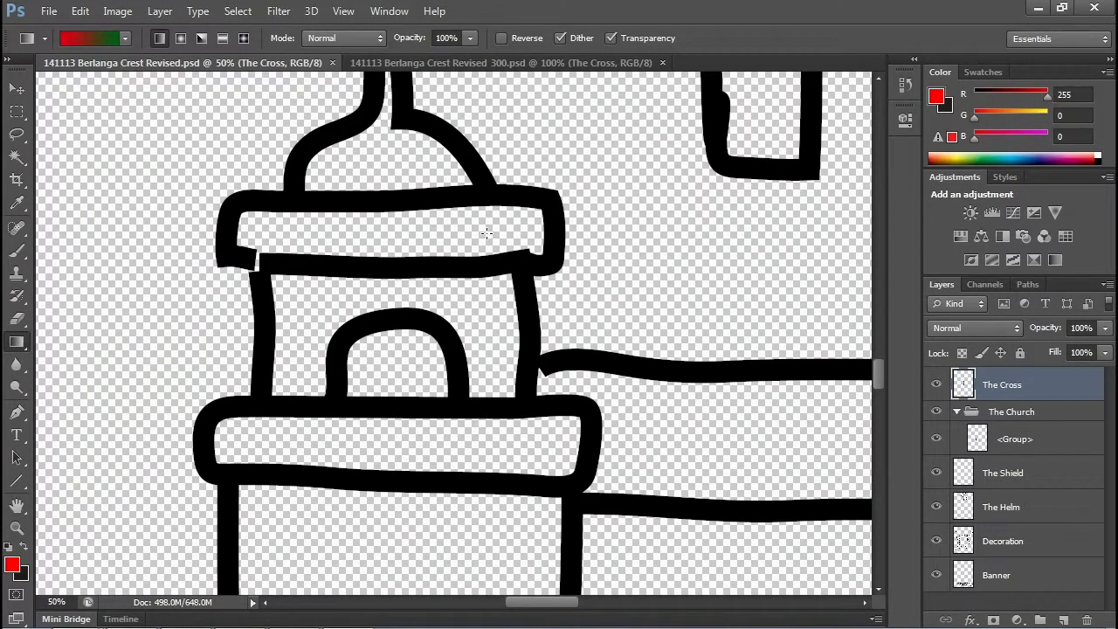
pyautogui.hotkey('ctrl', '-')
pyautogui.hotkey('ctrl', '-')
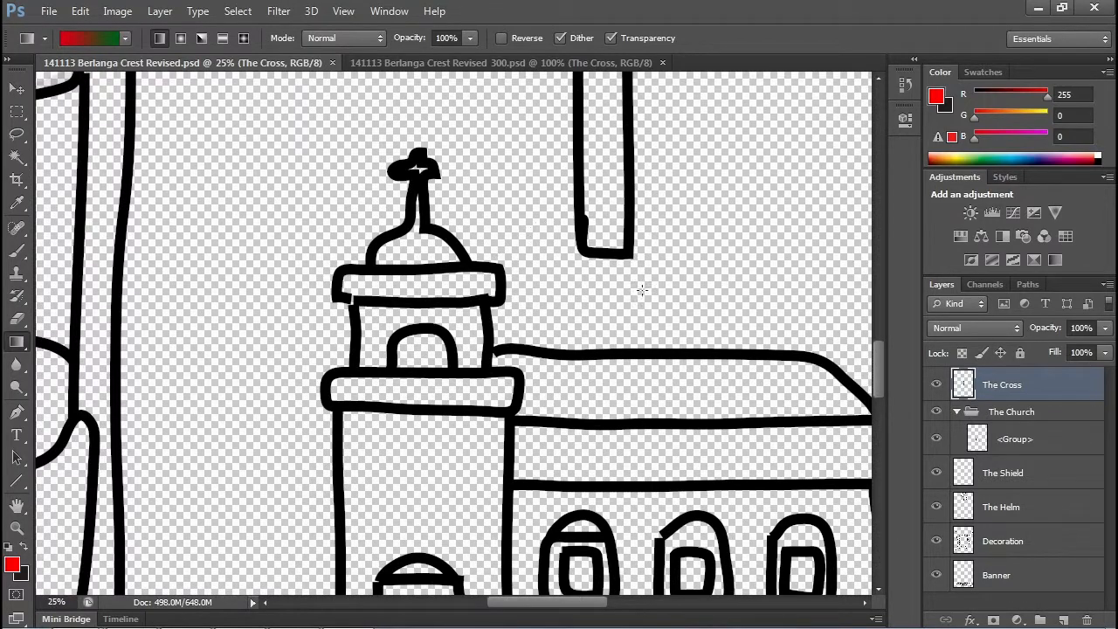
pyautogui.moveTo(623, 288); pyautogui.dragTo(537, 291)
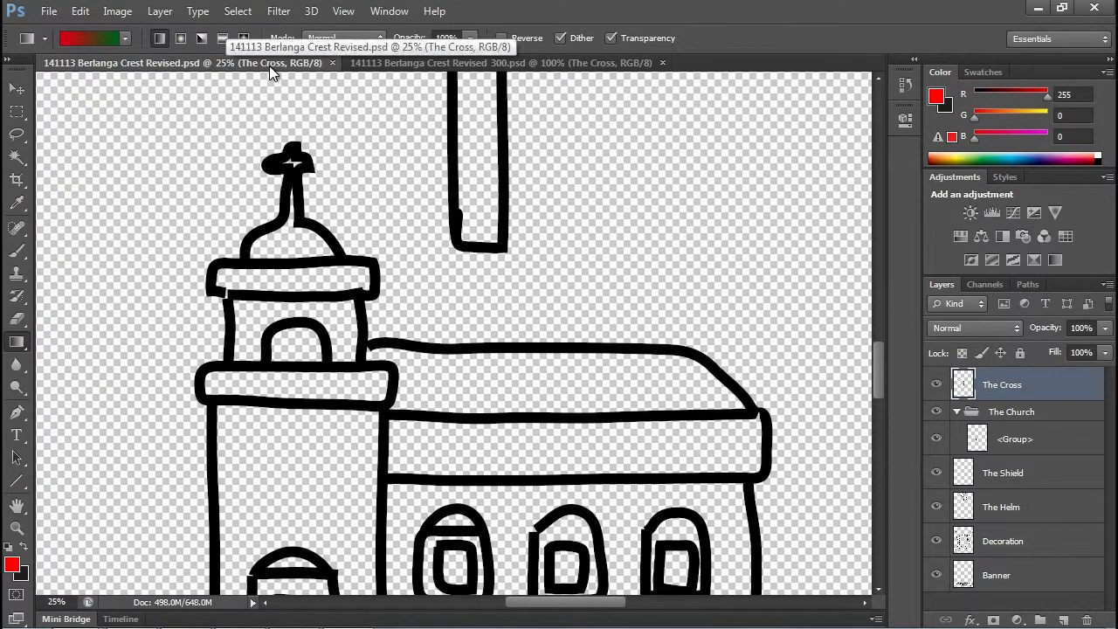
# - Compare the church in the 300 ppi file with the church tower in the original Revised file, both at 100%
pyautogui.click(565, 64)
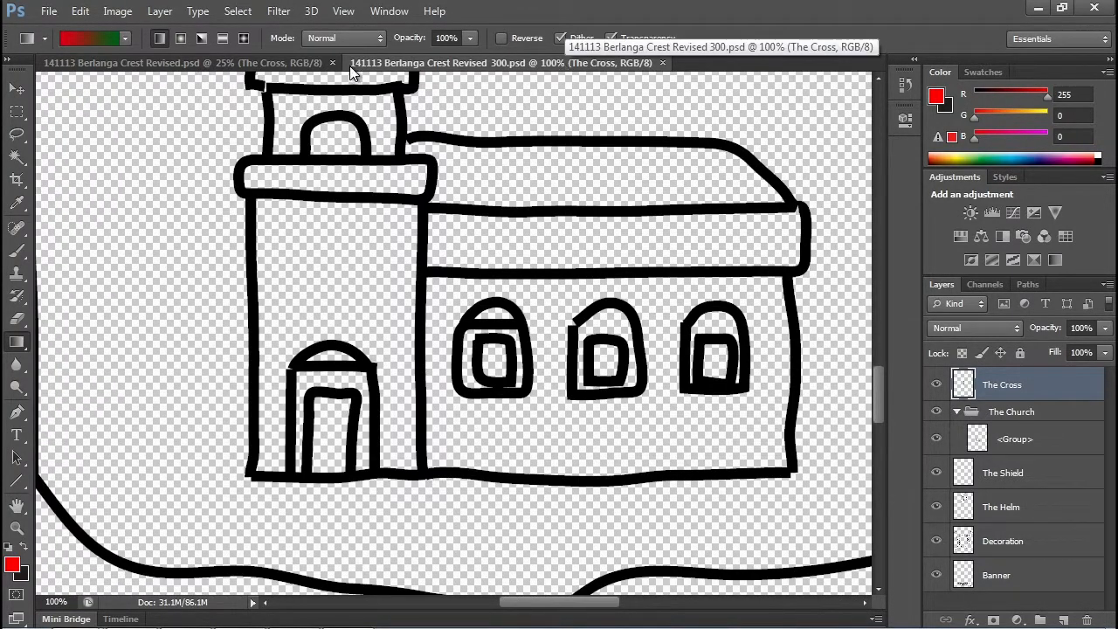
pyautogui.click(319, 64)
pyautogui.hotkey('ctrl', '+')
pyautogui.hotkey('ctrl', '+')
pyautogui.hotkey('ctrl', '+')
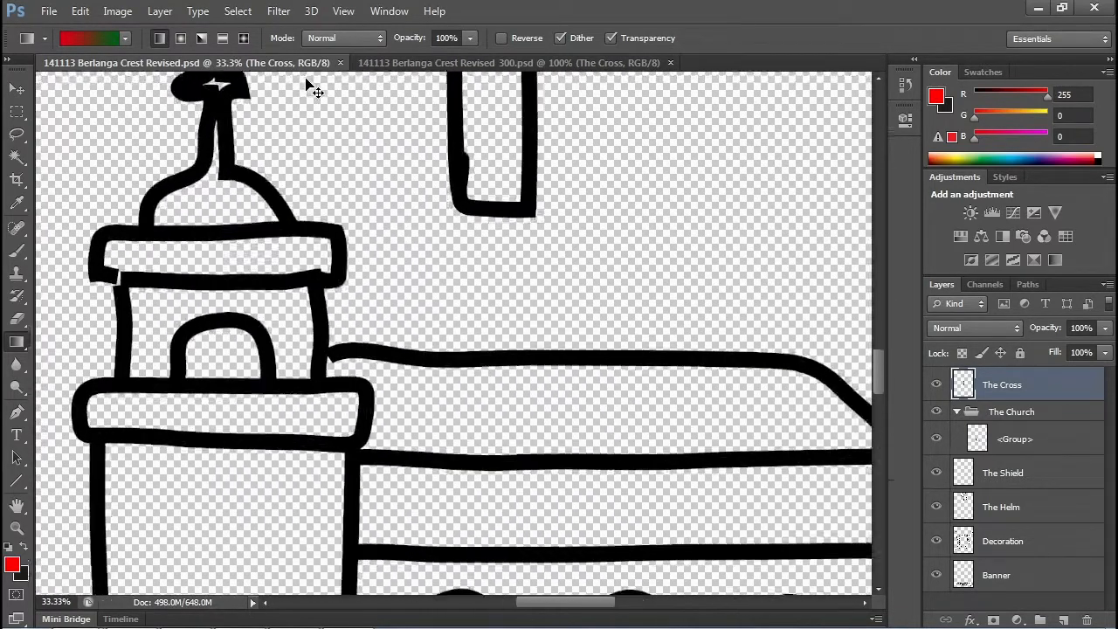
pyautogui.hotkey('ctrl', '+')
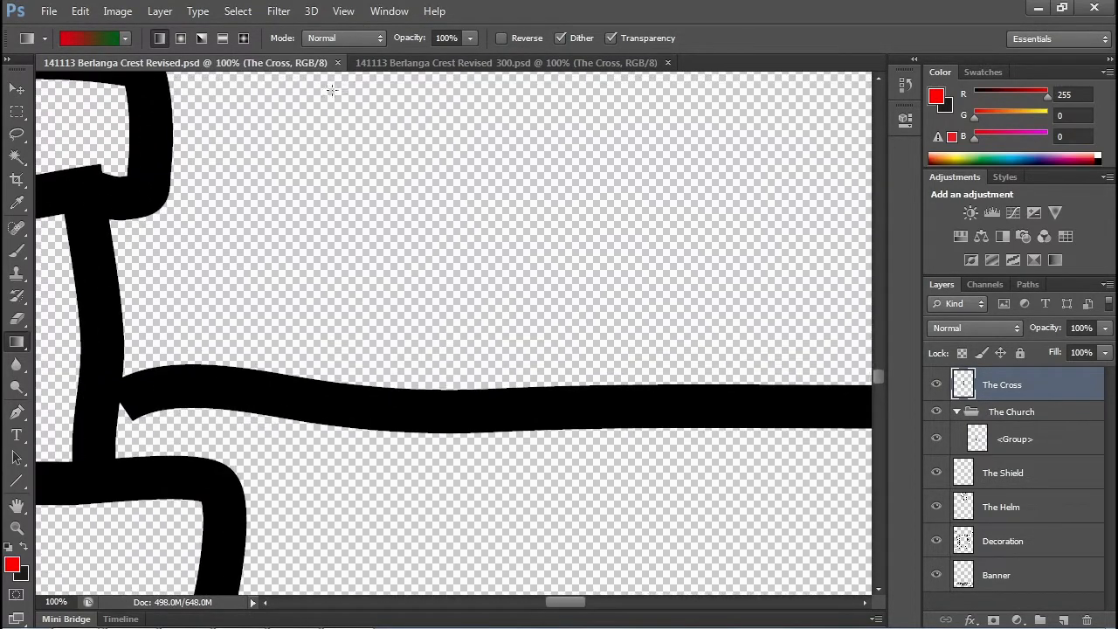
pyautogui.moveTo(206, 261); pyautogui.dragTo(589, 335)
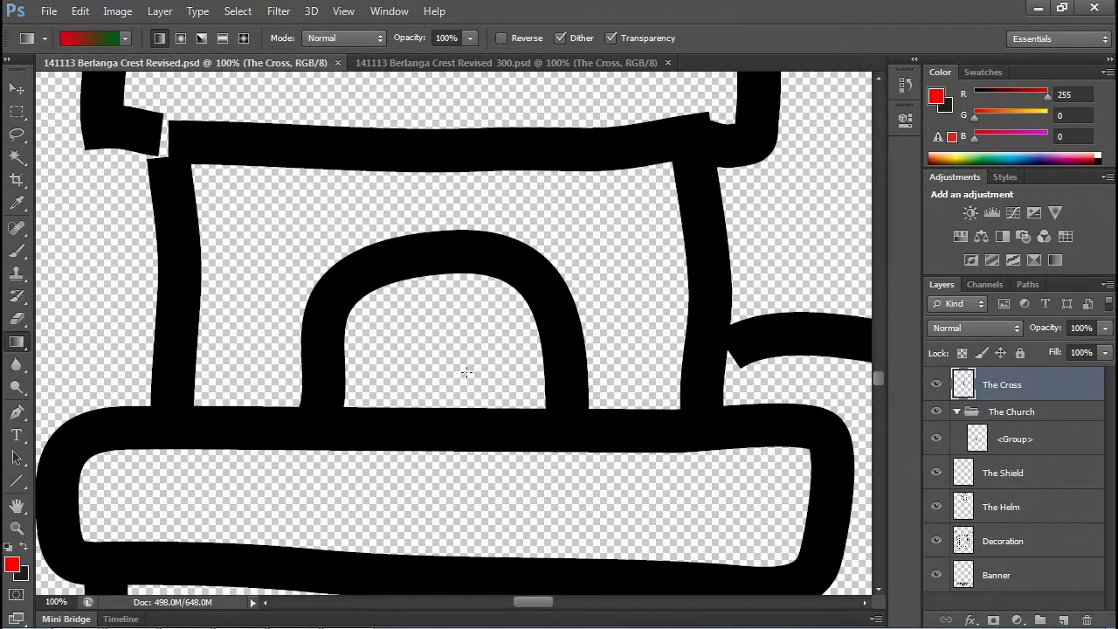
pyautogui.hotkey('ctrl', '-')
pyautogui.hotkey('ctrl', '-')
pyautogui.hotkey('ctrl', '-')
pyautogui.hotkey('ctrl', '-')
pyautogui.hotkey('ctrl', '-')
pyautogui.hotkey('ctrl', '-')
pyautogui.hotkey('ctrl', '-')
pyautogui.hotkey('ctrl', '-')
pyautogui.hotkey('ctrl', '-')
pyautogui.hotkey('ctrl', '-')
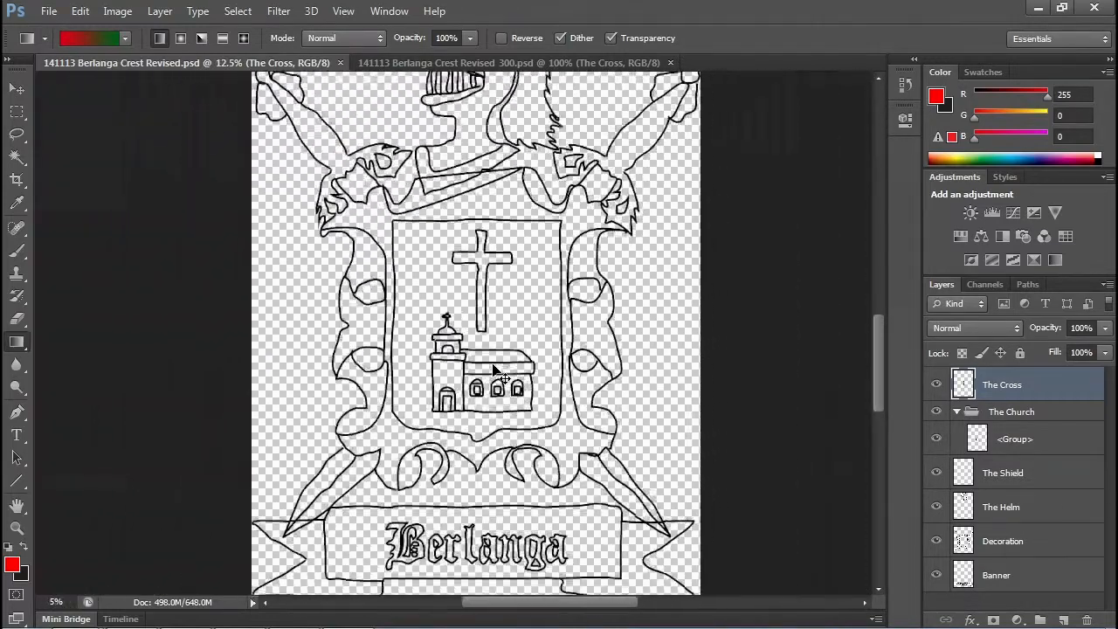
# - Close the original 141113 Berlanga Crest Revised file, leaving only the 300 version open
pyautogui.click(330, 63)
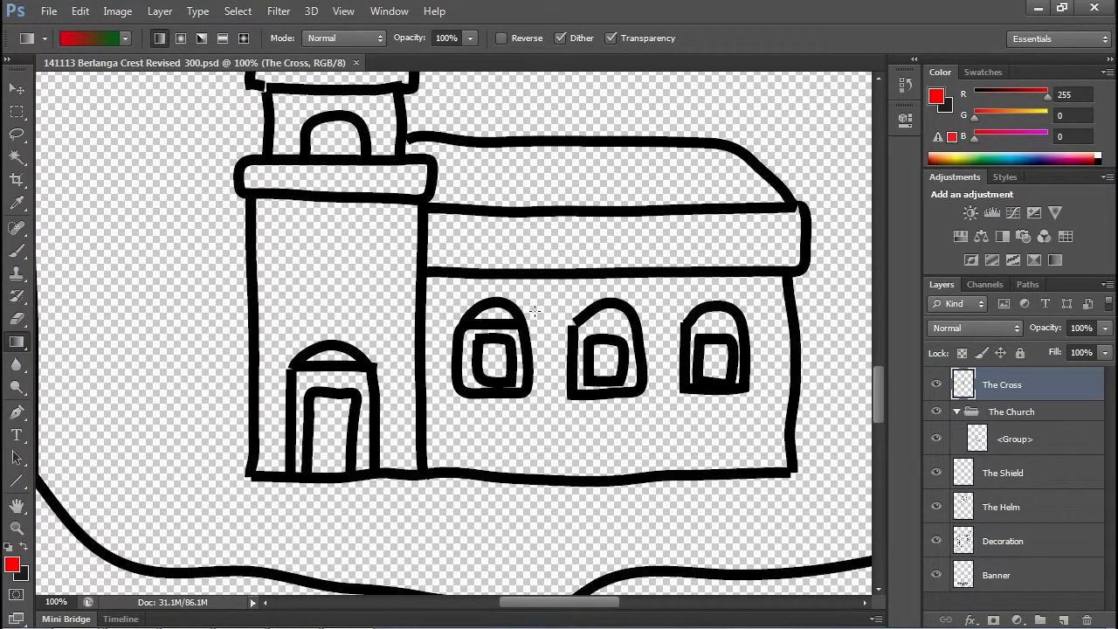
pyautogui.hotkey('ctrl', '-')
pyautogui.hotkey('ctrl', '-')
pyautogui.hotkey('ctrl', '-')
pyautogui.hotkey('ctrl', '-')
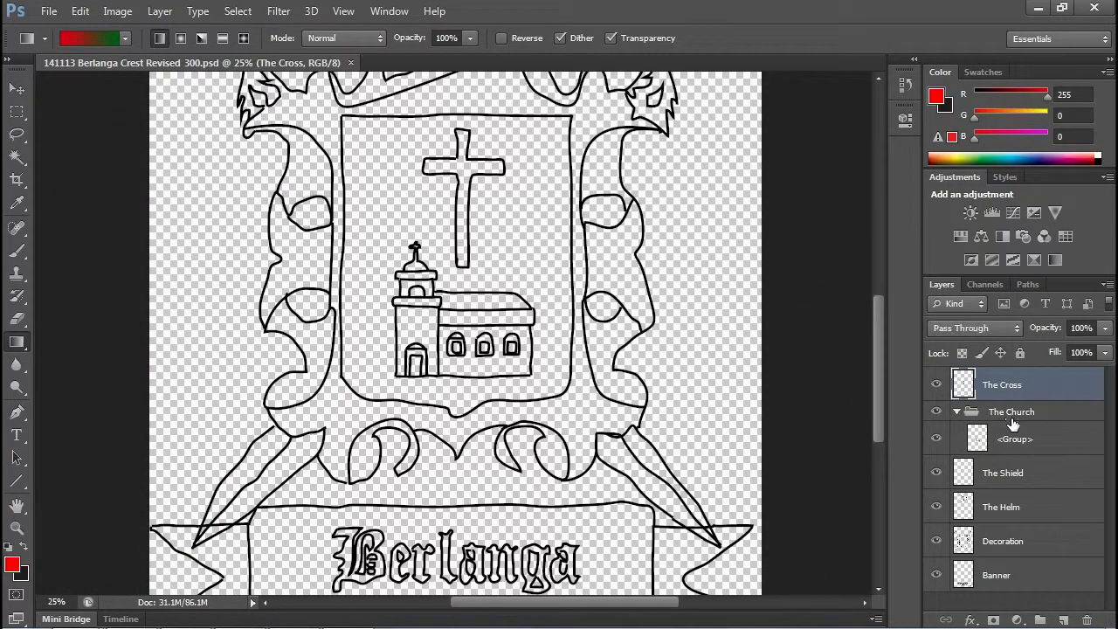
# - Hide every layer except The Church group and merge that group into a single layer
pyautogui.click(1009, 418)
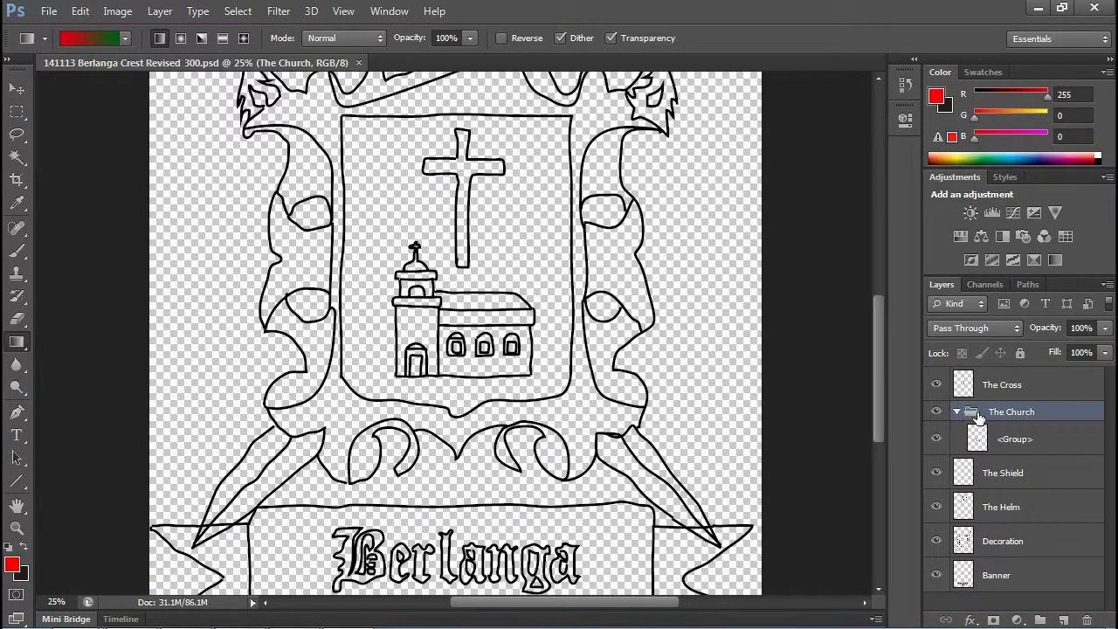
pyautogui.click(936, 385)
pyautogui.moveTo(938, 470); pyautogui.dragTo(935, 577)
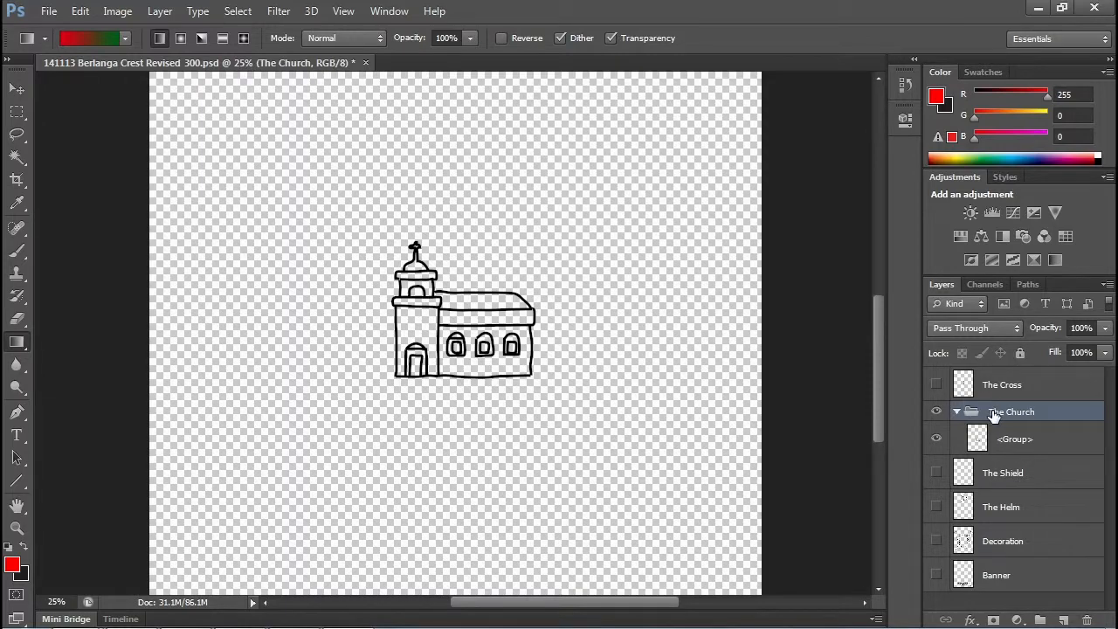
pyautogui.click(159, 12)
pyautogui.click(212, 566)
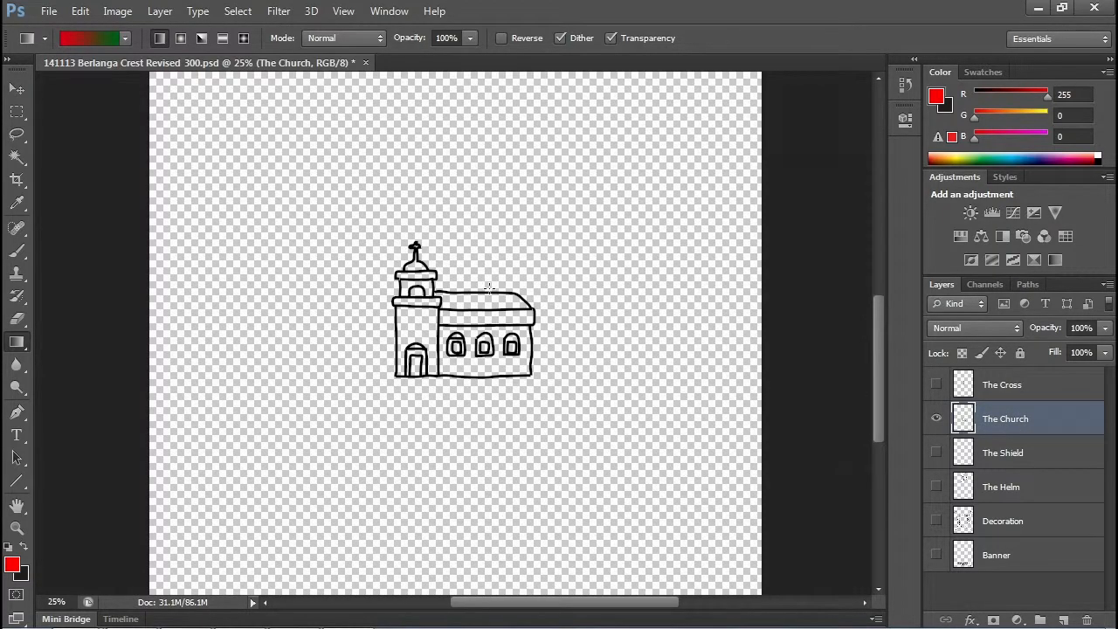
# - Examine the linework of the merged church at 100%
pyautogui.hotkey('ctrl', '+')
pyautogui.hotkey('ctrl', '+')
pyautogui.hotkey('ctrl', '+')
pyautogui.hotkey('ctrl', '+')
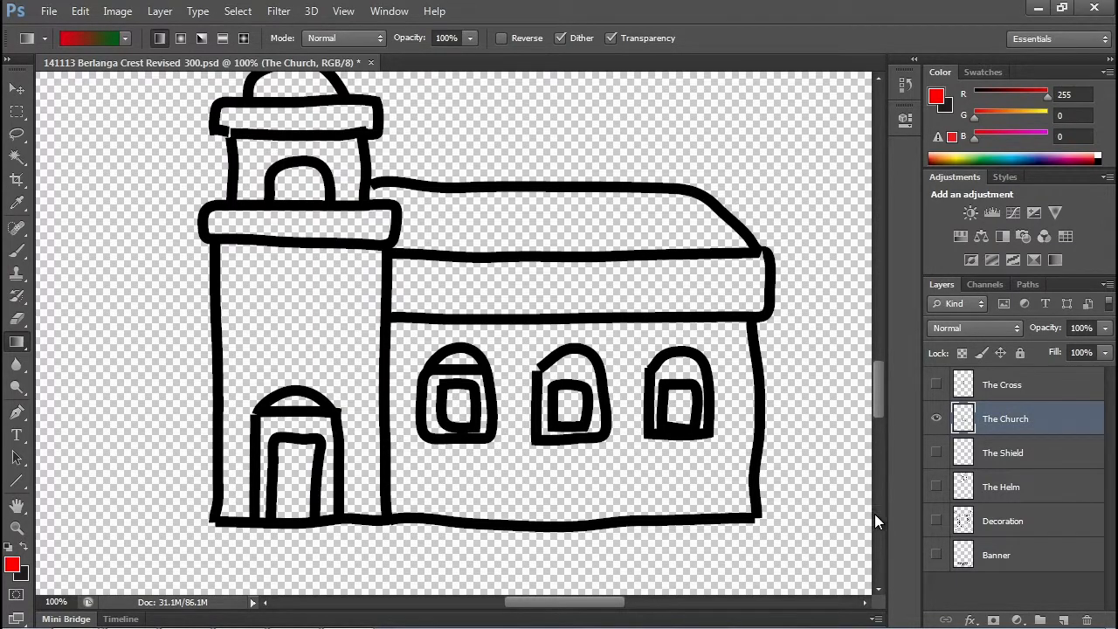
pyautogui.hotkey('ctrl', '-')
pyautogui.hotkey('ctrl', '-')
pyautogui.hotkey('ctrl', '-')
pyautogui.hotkey('ctrl', '-')
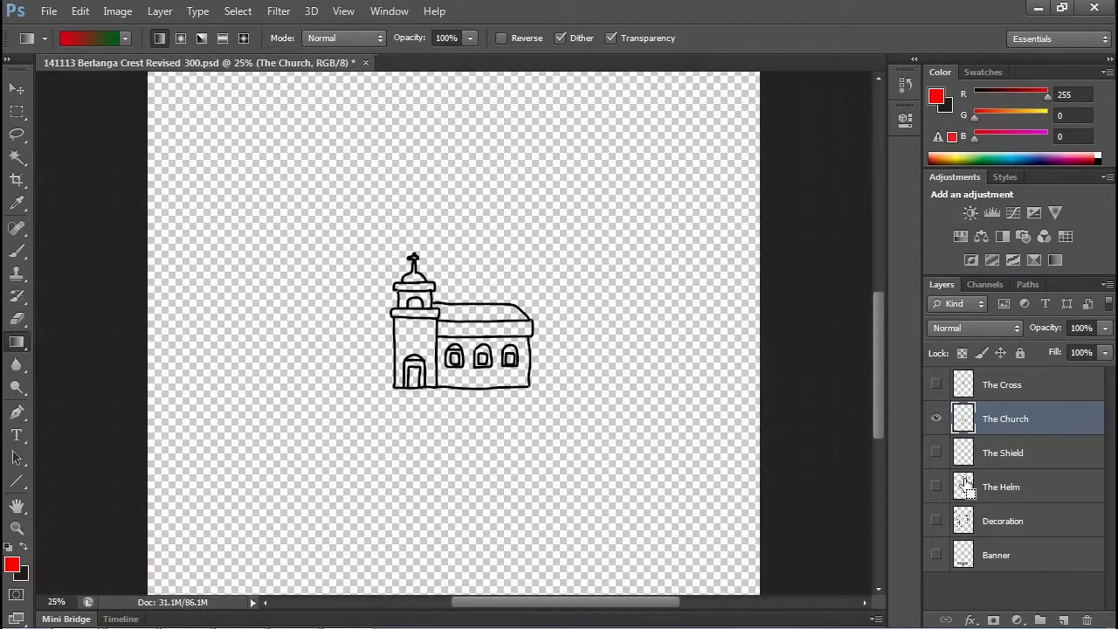
# - Show The Shield layer and hide The Church layer
pyautogui.hotkey('ctrl', '-')
pyautogui.click(937, 453)
pyautogui.click(936, 418)
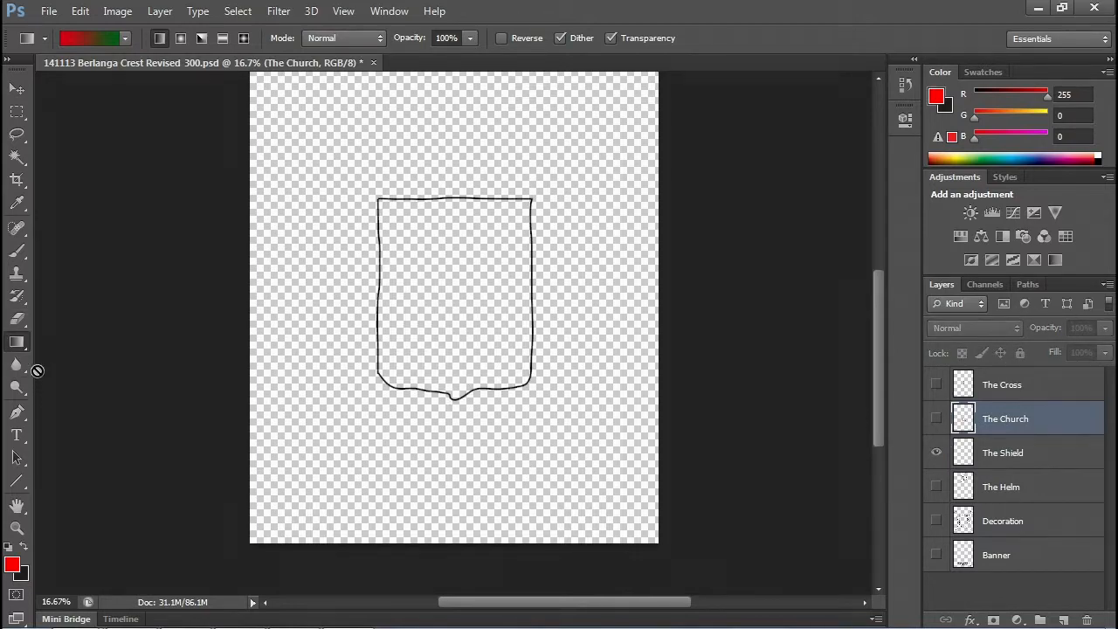
# - Set the foreground colour to green, hex 008303
pyautogui.click(12, 564)
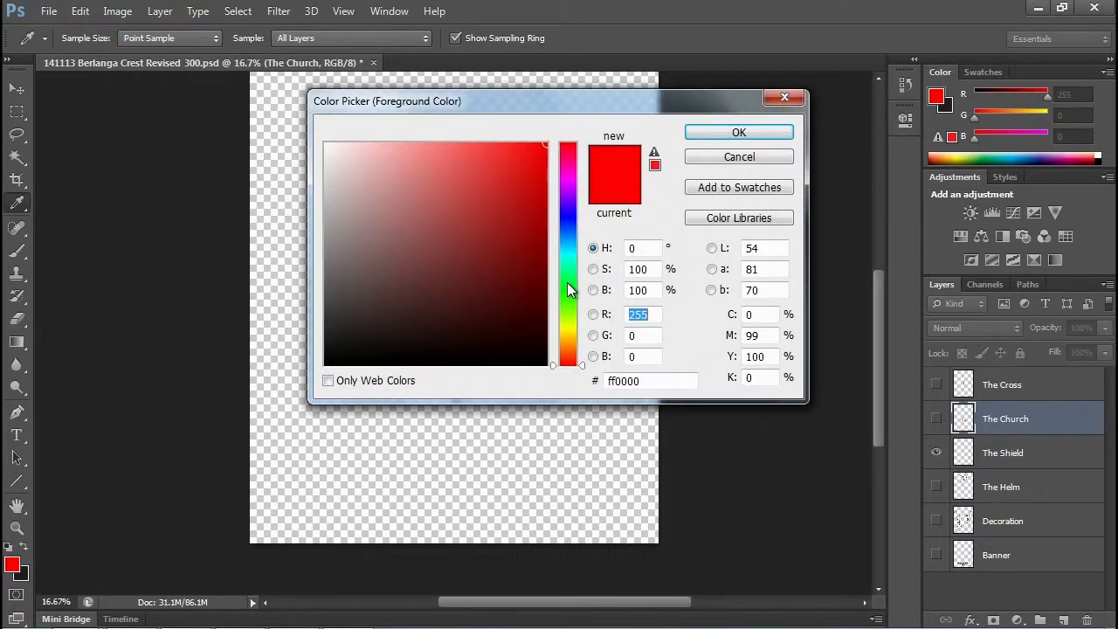
pyautogui.click(567, 291)
pyautogui.click(549, 252)
pyautogui.click(739, 132)
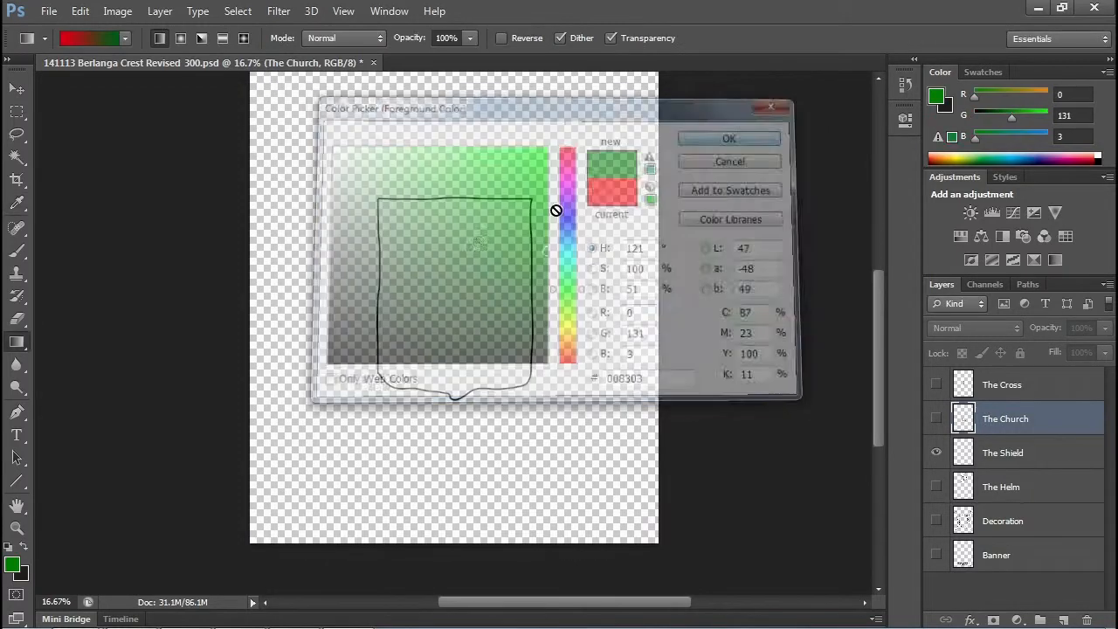
# - Make The Shield the active layer and change the Gradient tool's red start stop to dark green
pyautogui.click(1000, 456)
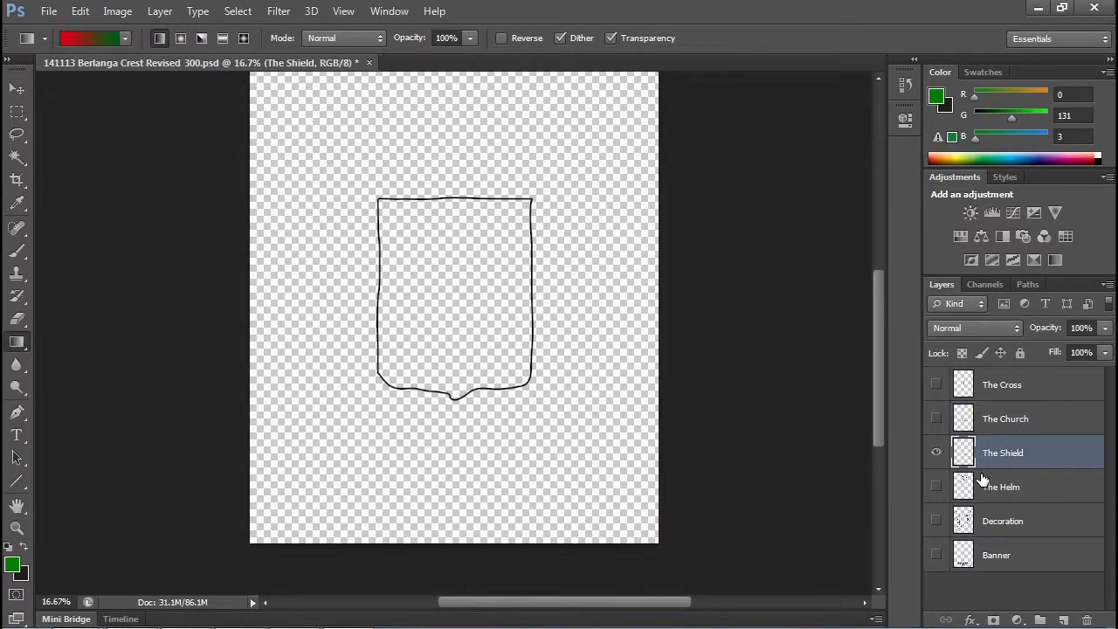
pyautogui.click(16, 345)
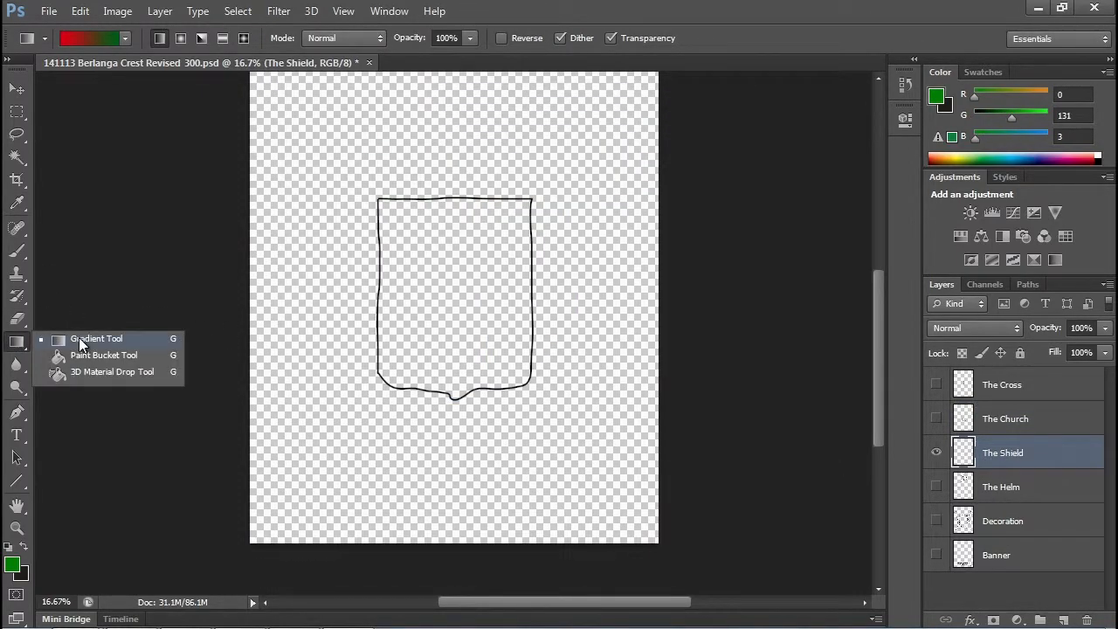
pyautogui.click(81, 341)
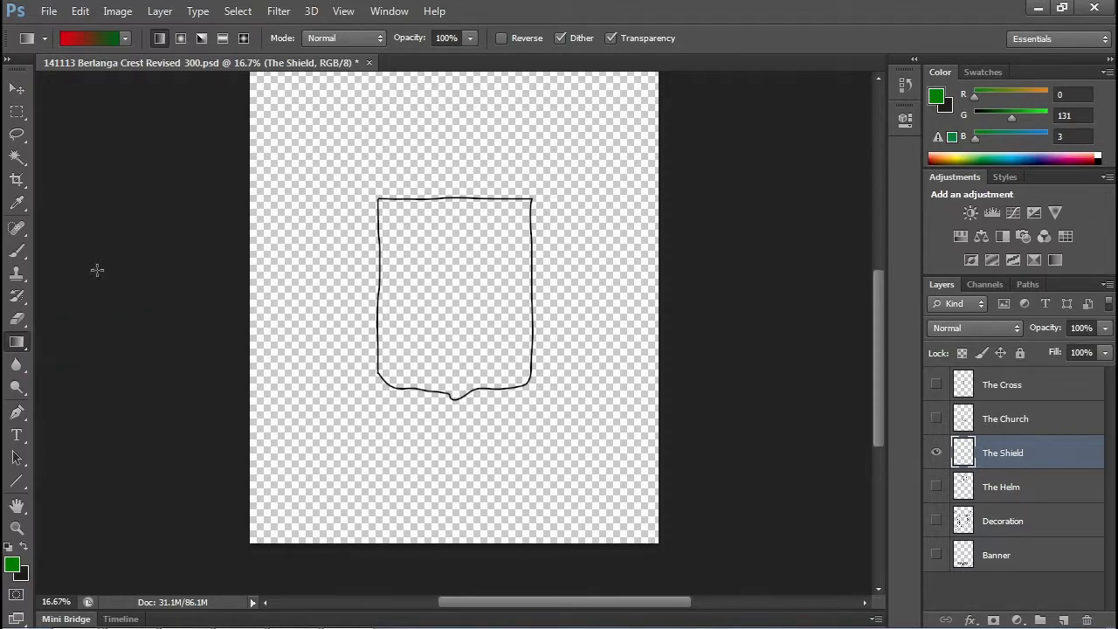
pyautogui.click(98, 38)
pyautogui.click(390, 363)
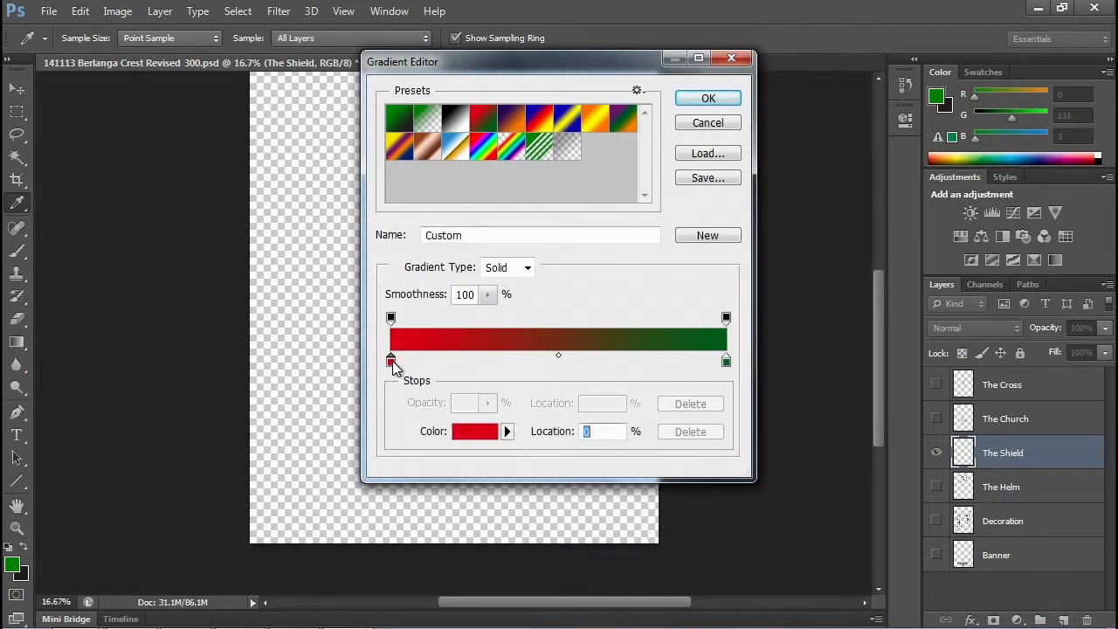
pyautogui.doubleClick(391, 364)
pyautogui.click(568, 277)
pyautogui.click(539, 294)
pyautogui.click(545, 304)
pyautogui.click(713, 141)
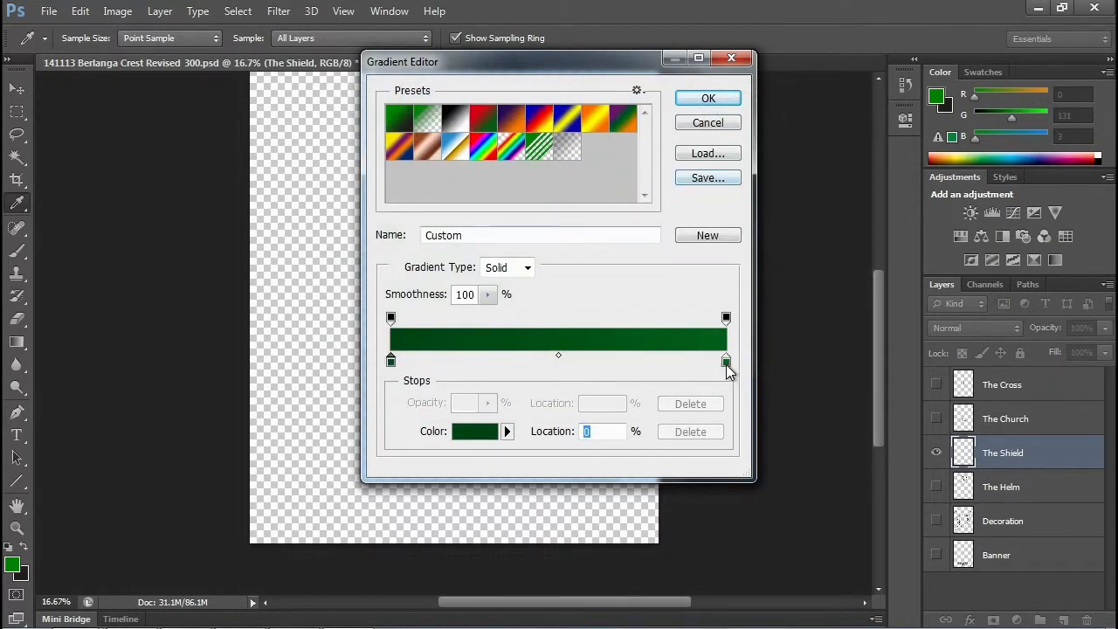
# - Change the gradient's start stop to an even darker green and accept the custom gradient
pyautogui.doubleClick(390, 363)
pyautogui.click(536, 334)
pyautogui.click(546, 319)
pyautogui.click(718, 132)
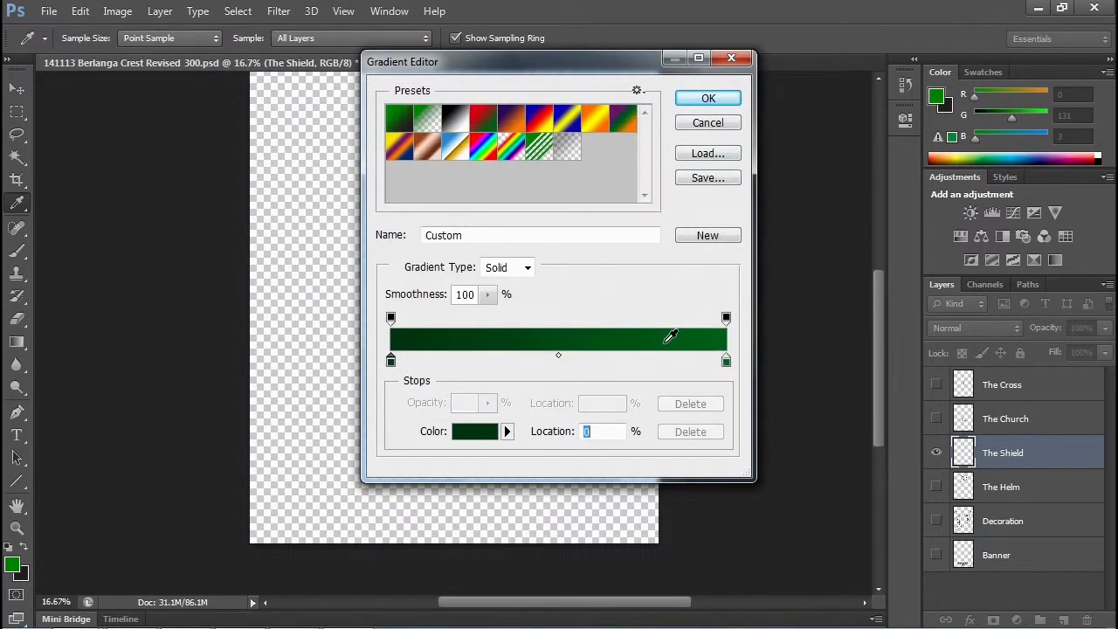
pyautogui.click(717, 99)
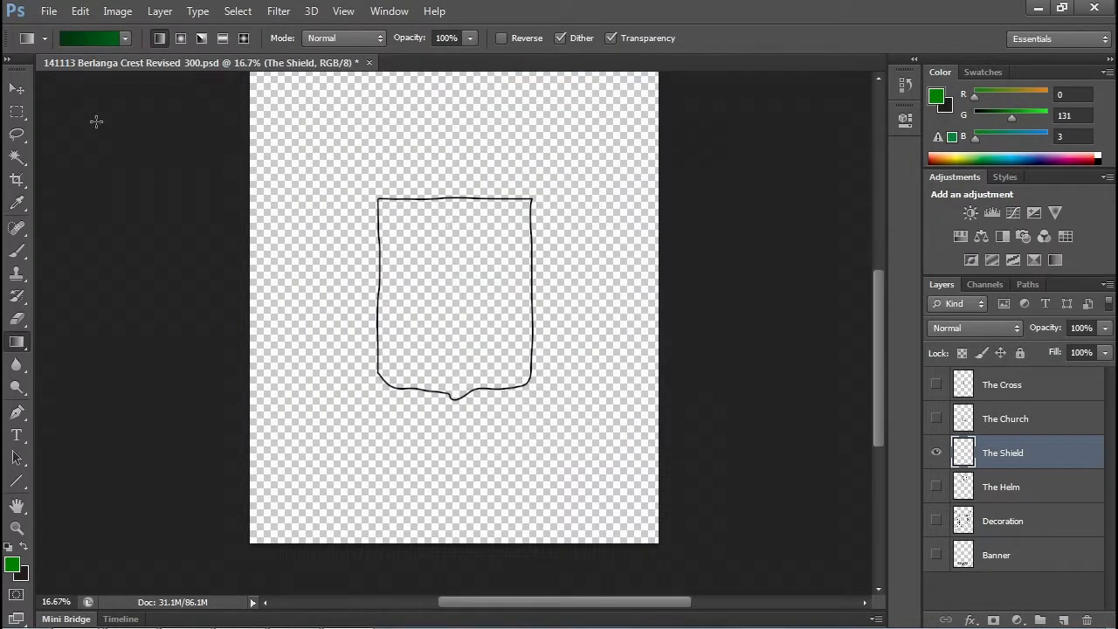
# - Try the green gradient vertically on The Shield layer without a selection, and undo it
pyautogui.moveTo(447, 225); pyautogui.dragTo(448, 360)
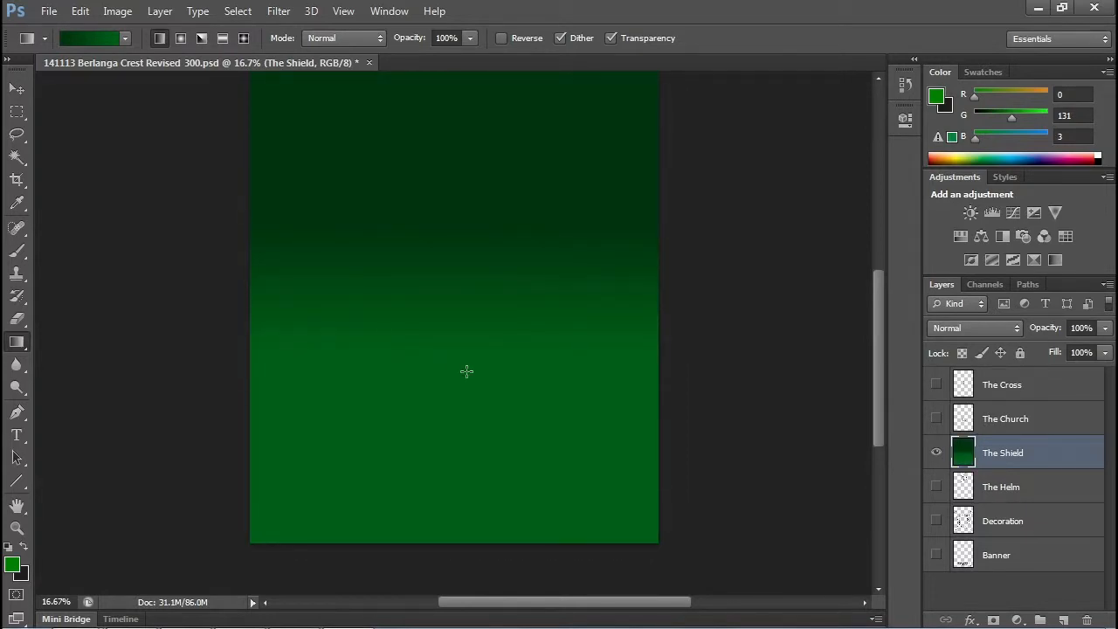
pyautogui.hotkey('ctrl', 'z')
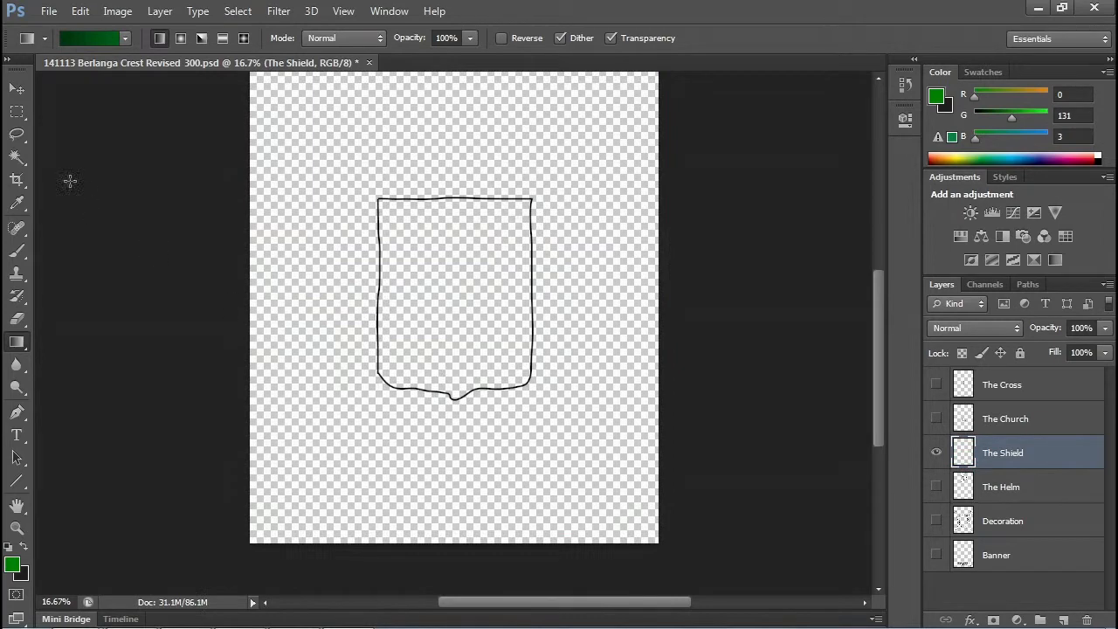
# - Select the inside of the shield with the Magic Wand and fill it with the green gradient, darkest at the top
pyautogui.click(16, 158)
pyautogui.click(430, 283)
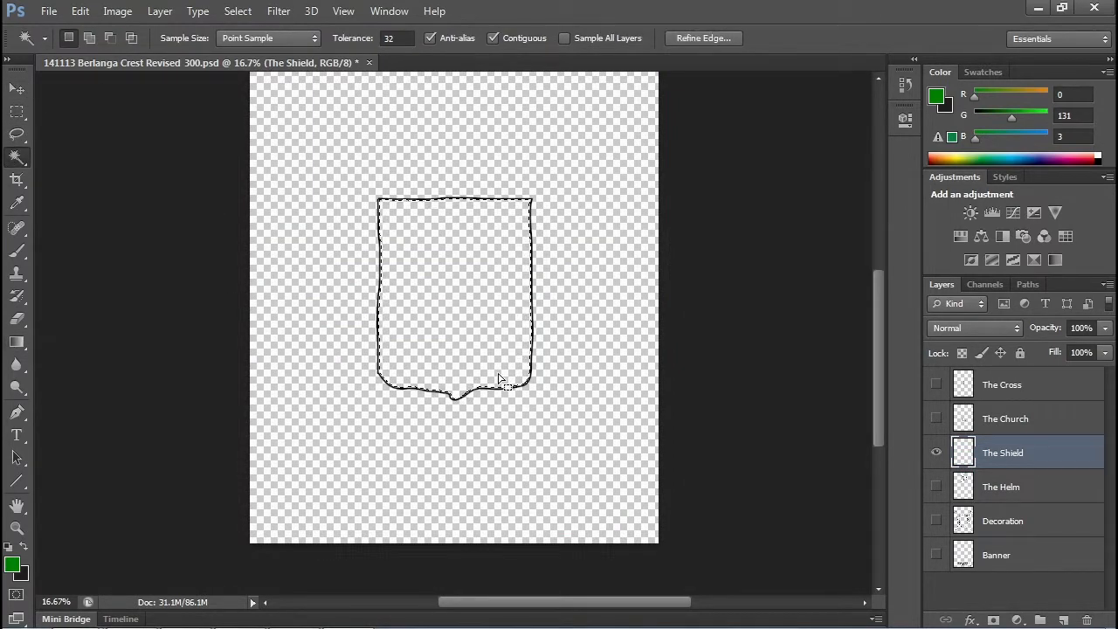
pyautogui.click(17, 342)
pyautogui.moveTo(453, 214); pyautogui.dragTo(452, 379)
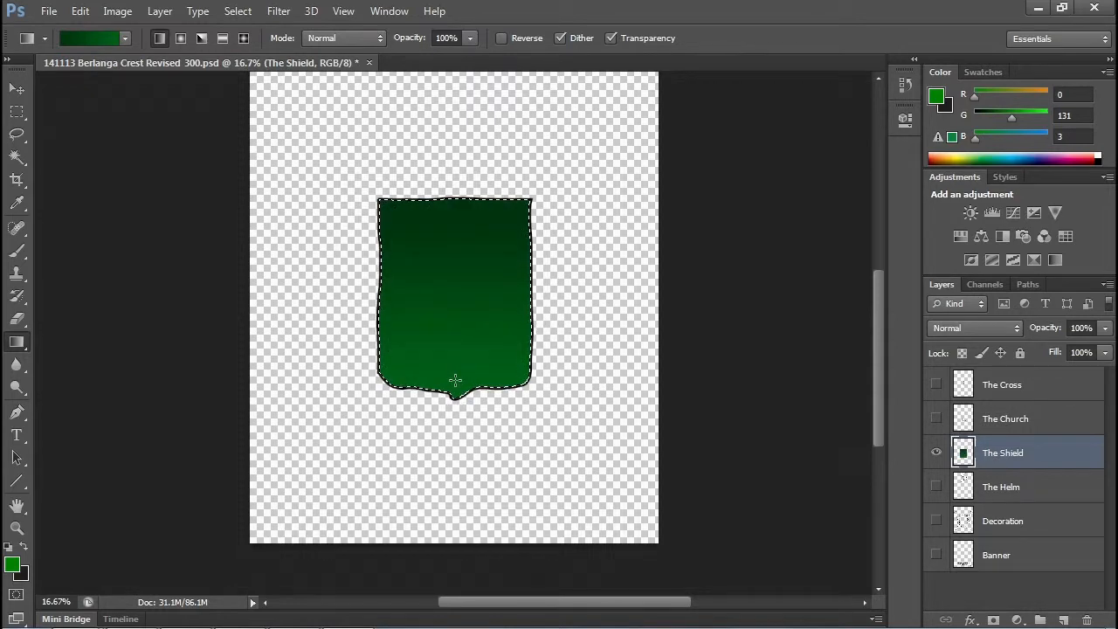
# - Show The Church layer, make it active and select the tower's front wall and the band under the roof with the Magic Wand
pyautogui.click(937, 419)
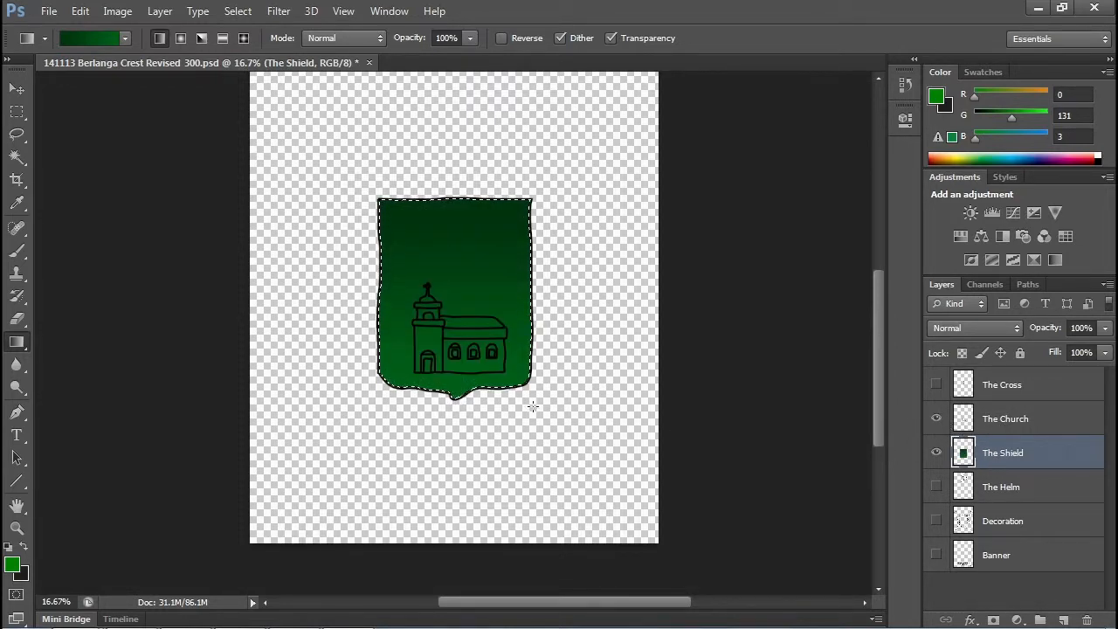
pyautogui.hotkey('ctrl', '=')
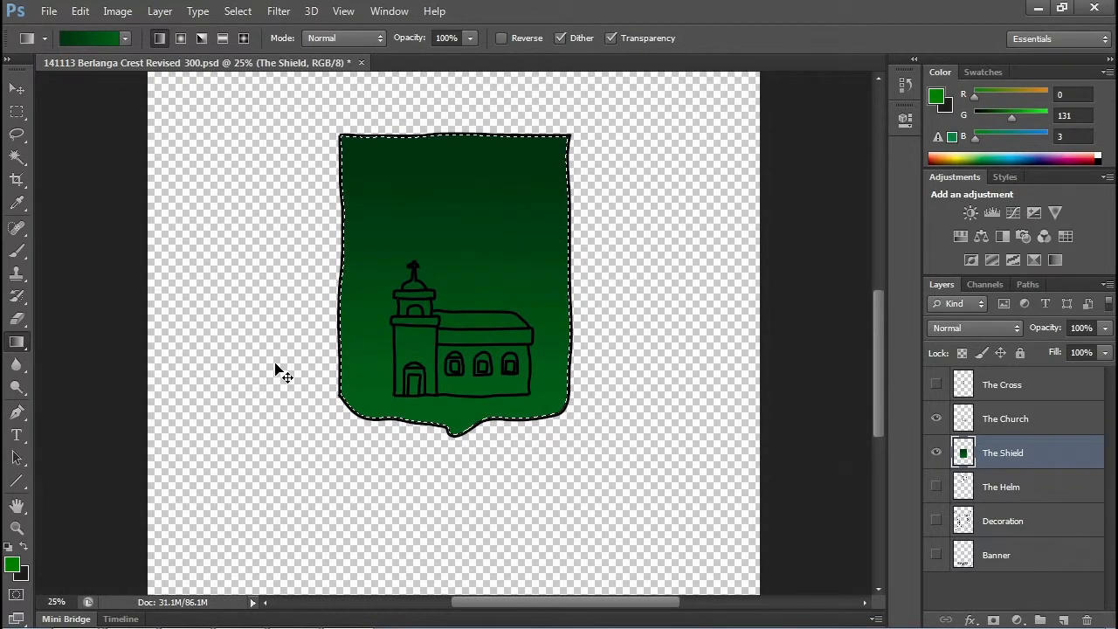
pyautogui.hotkey('ctrl', '=')
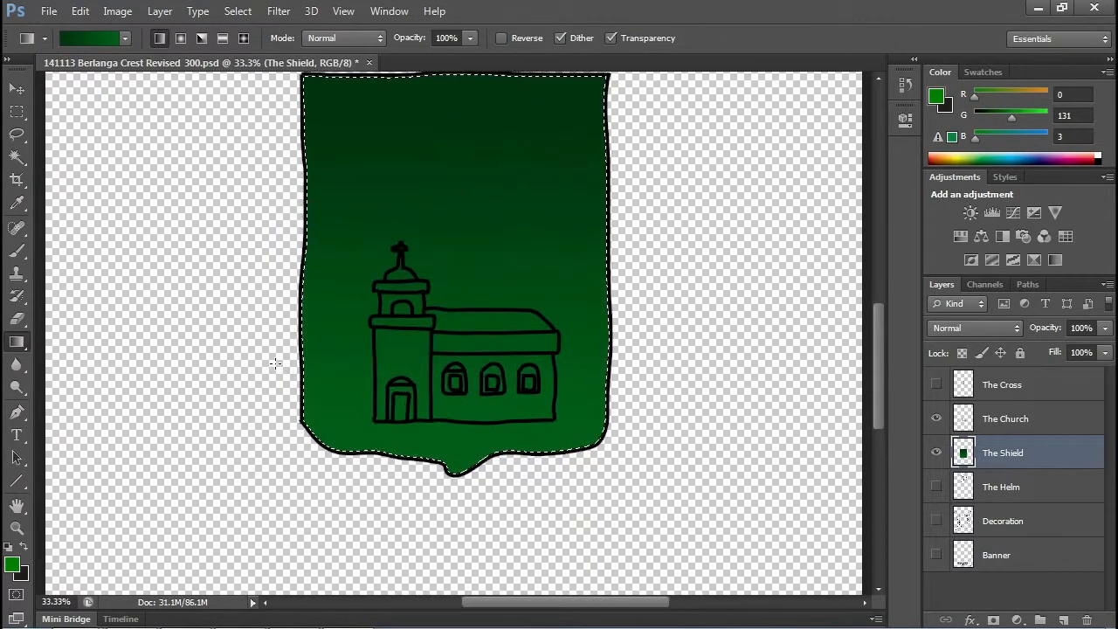
pyautogui.click(17, 158)
pyautogui.click(416, 364)
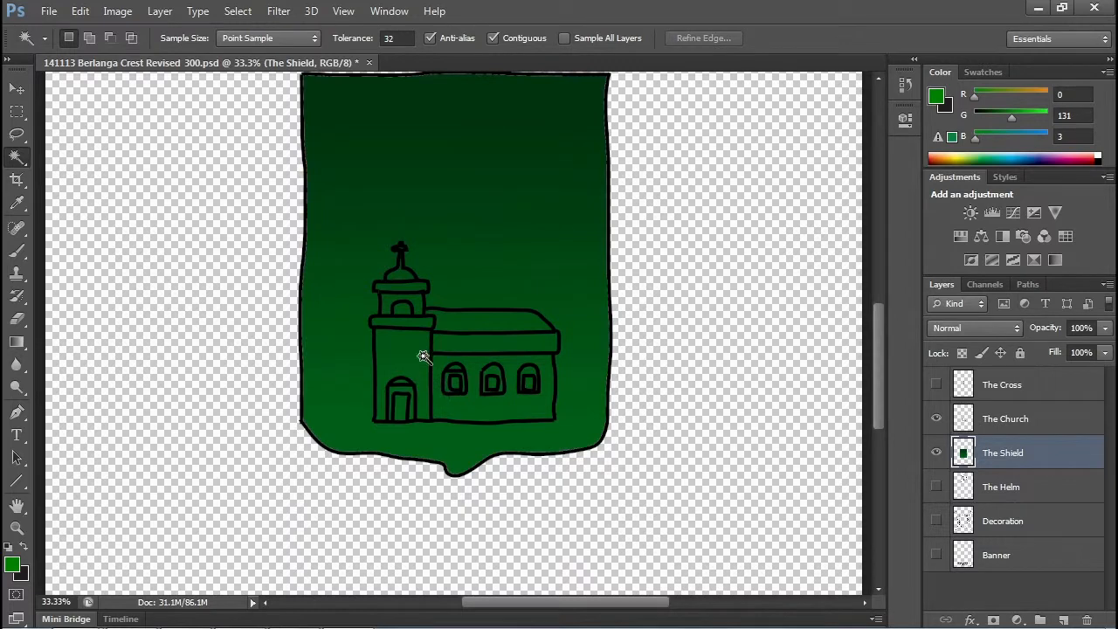
pyautogui.click(996, 421)
pyautogui.click(419, 388)
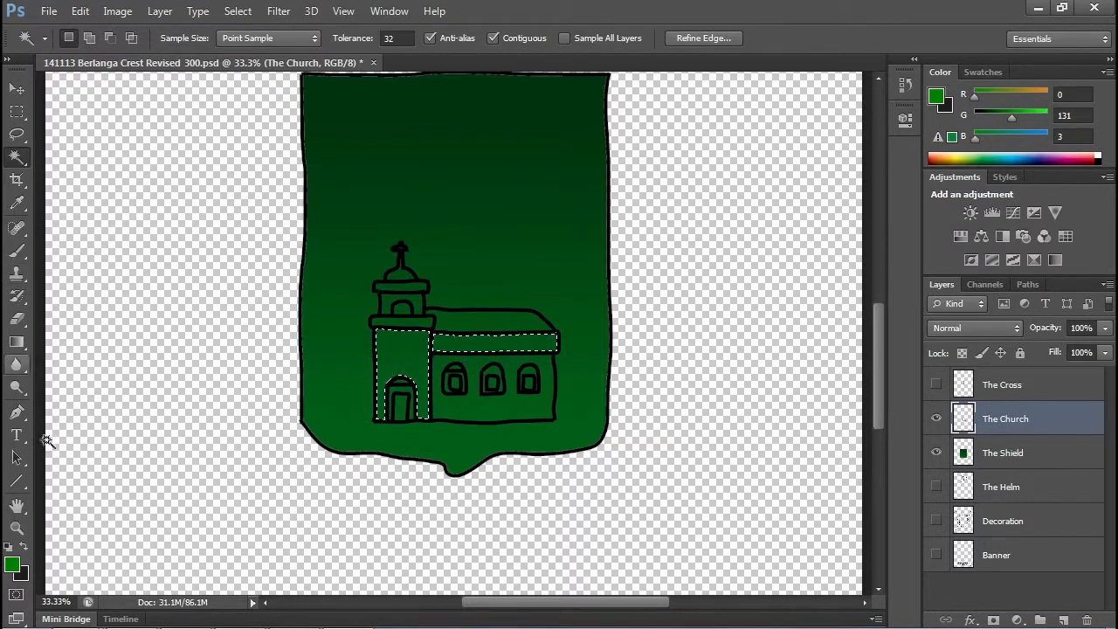
# - Fill the selected tower wall and roof band with white, ffffff, using the Paint Bucket
pyautogui.click(13, 565)
pyautogui.click(325, 143)
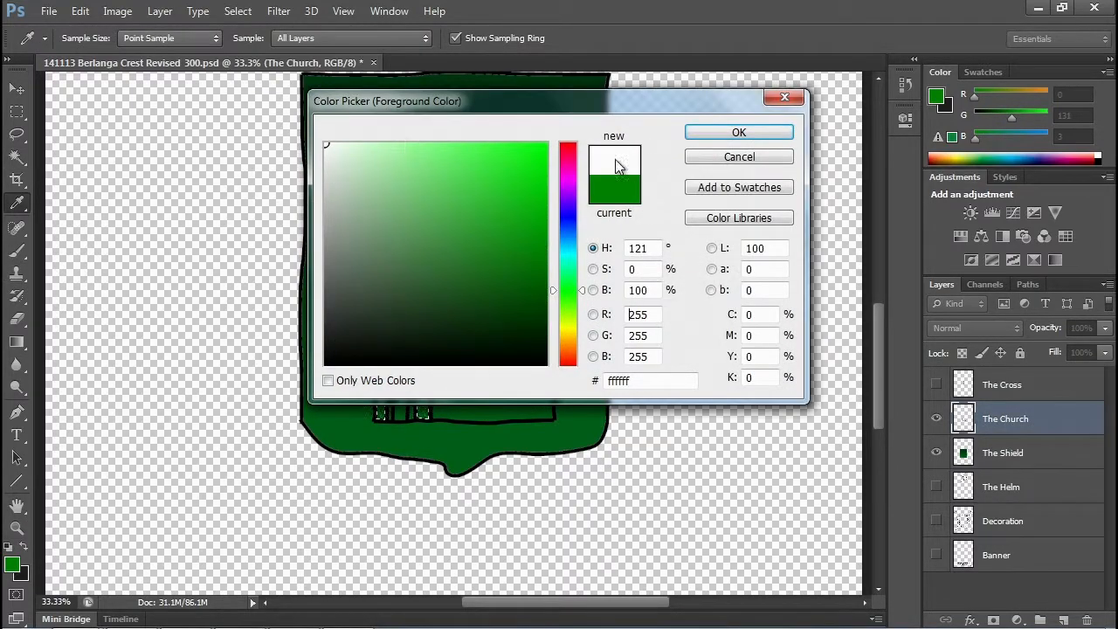
pyautogui.click(704, 133)
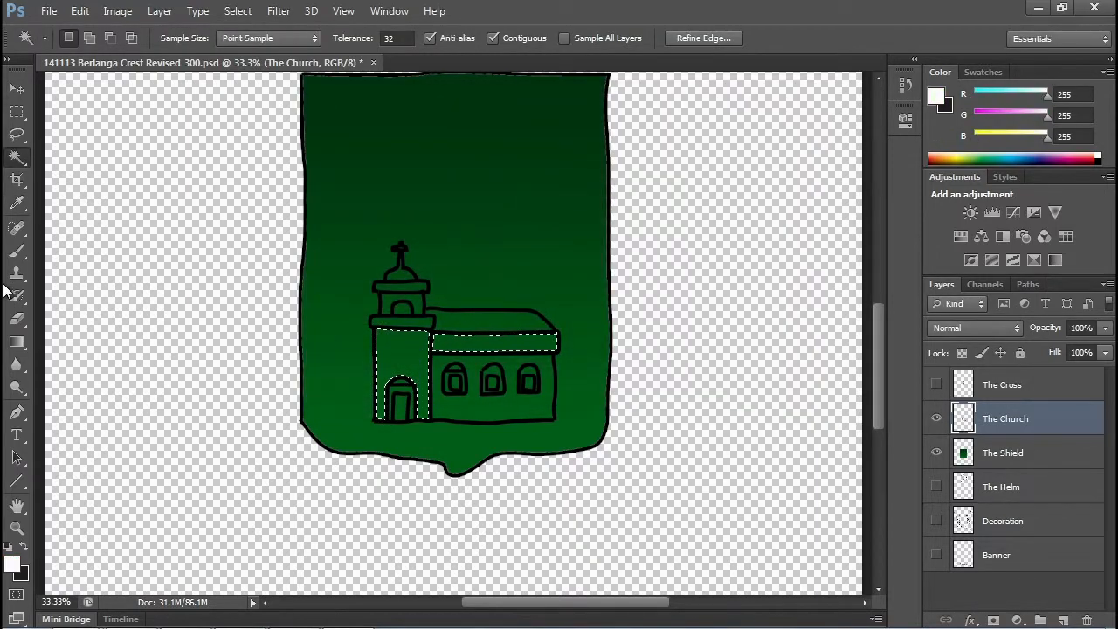
pyautogui.moveTo(17, 341)
pyautogui.mouseDown()
pyautogui.moveTo(105, 342)
pyautogui.moveTo(104, 354)
pyautogui.mouseUp()
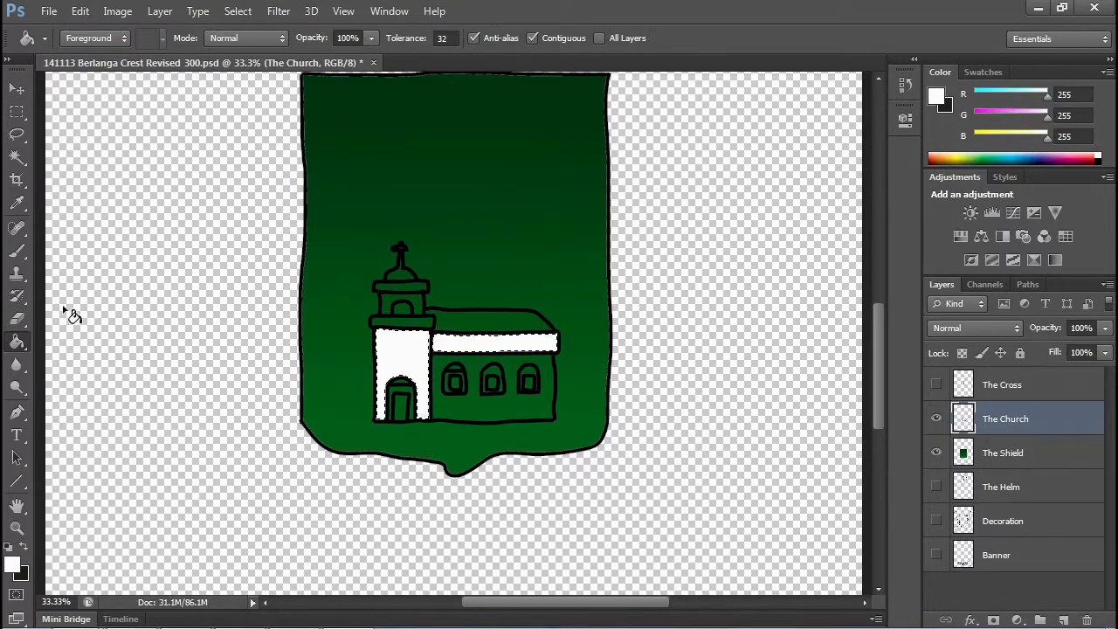
# - Select the church's roof, side wall and upper tower section and fill them with grey 868a86
pyautogui.click(13, 566)
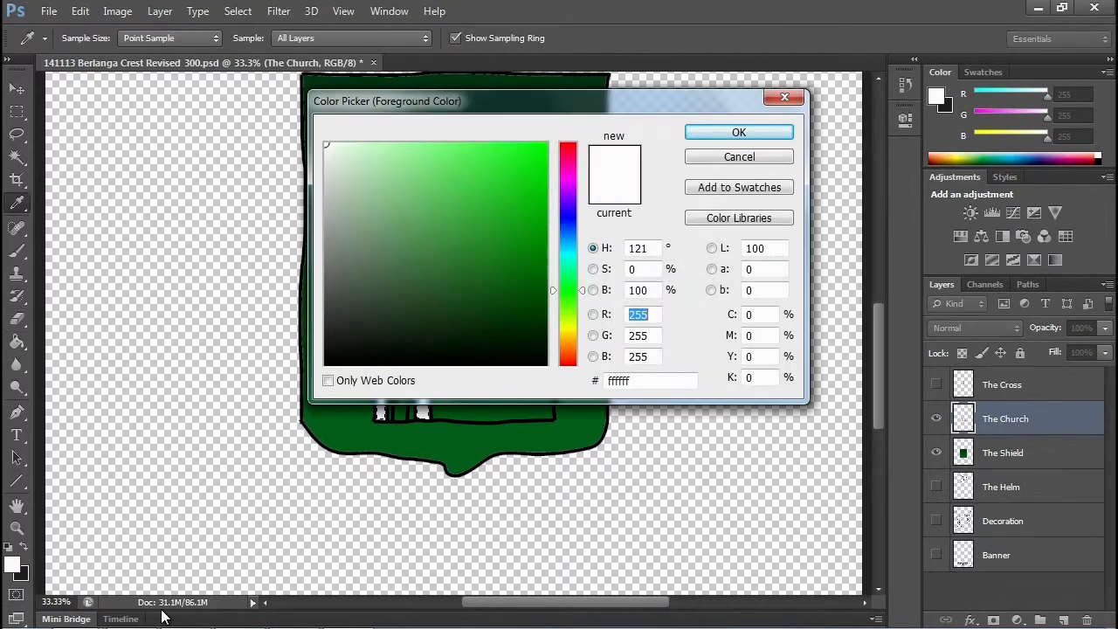
pyautogui.moveTo(331, 220)
pyautogui.mouseDown()
pyautogui.moveTo(324, 257)
pyautogui.moveTo(332, 242)
pyautogui.mouseUp()
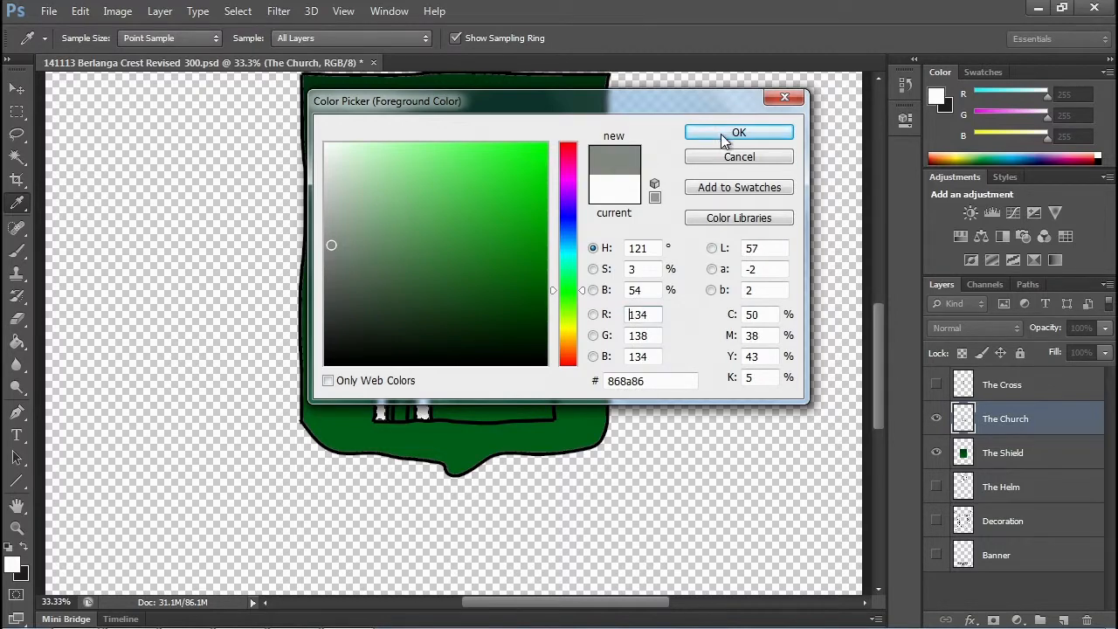
pyautogui.click(740, 132)
pyautogui.click(16, 156)
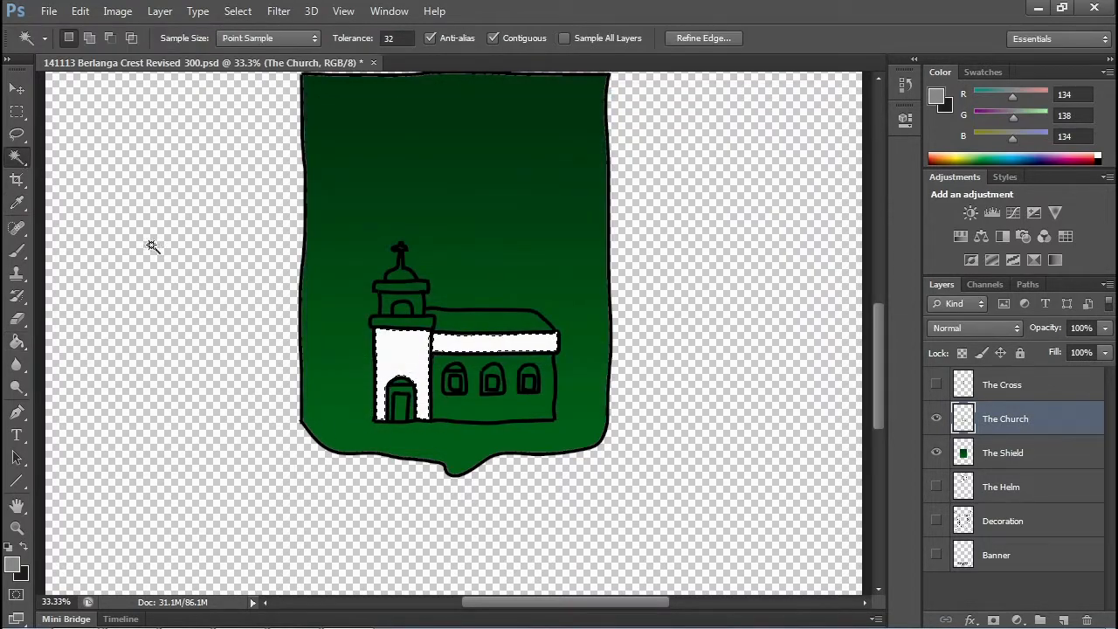
pyautogui.keyDown('shift'); pyautogui.click(479, 321); pyautogui.keyUp('shift')
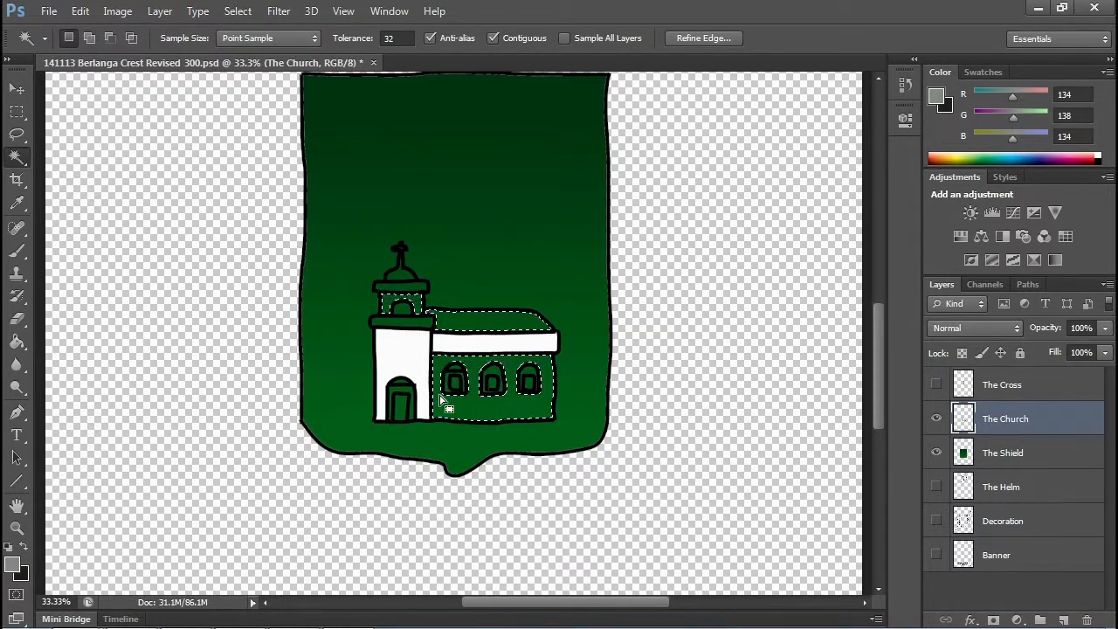
pyautogui.click(18, 343)
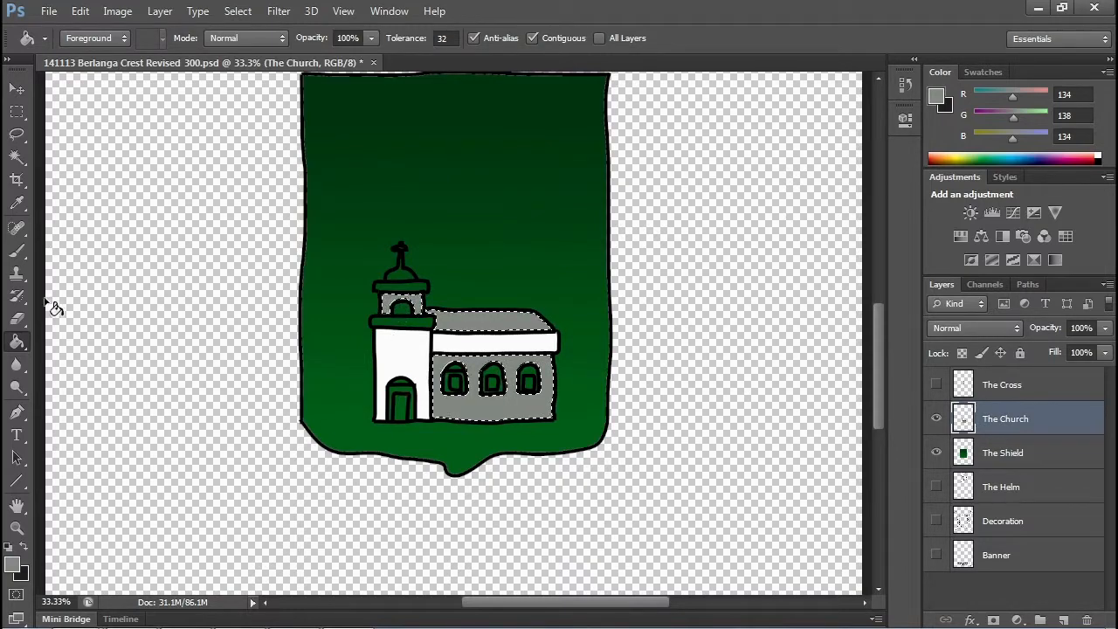
# - Set the foreground colour to blue, 0050be
pyautogui.click(12, 564)
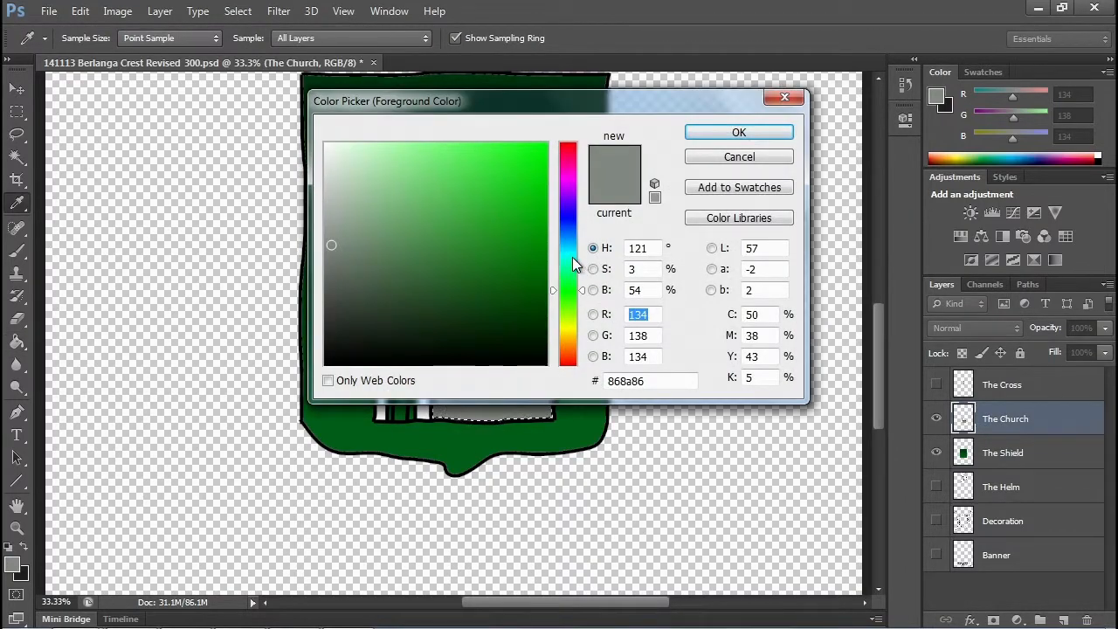
pyautogui.click(573, 232)
pyautogui.moveTo(535, 232); pyautogui.dragTo(549, 199)
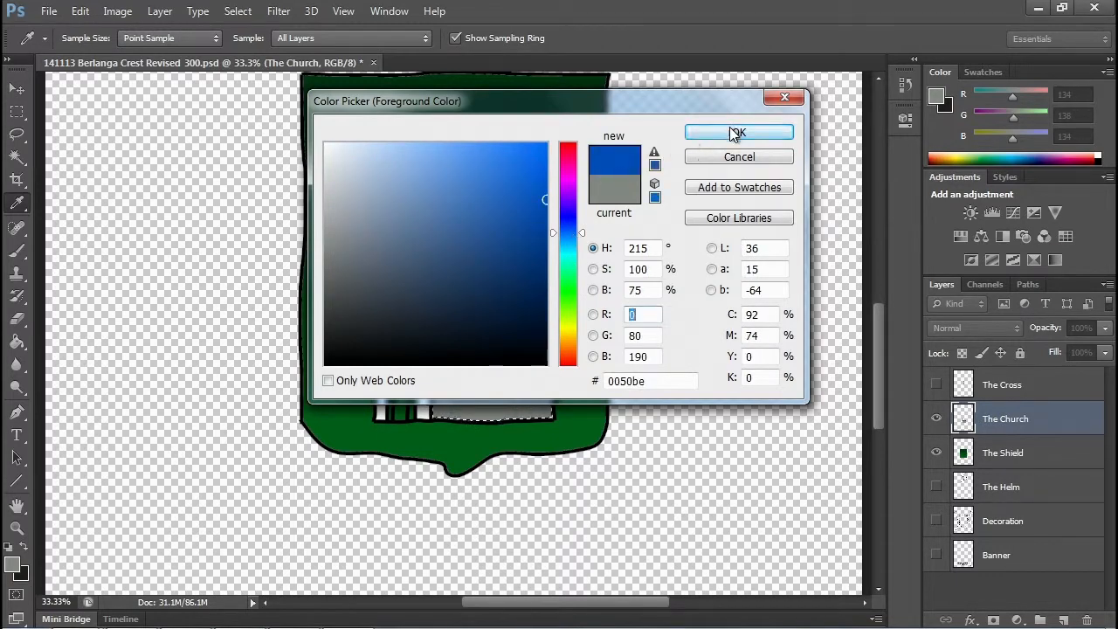
pyautogui.click(734, 133)
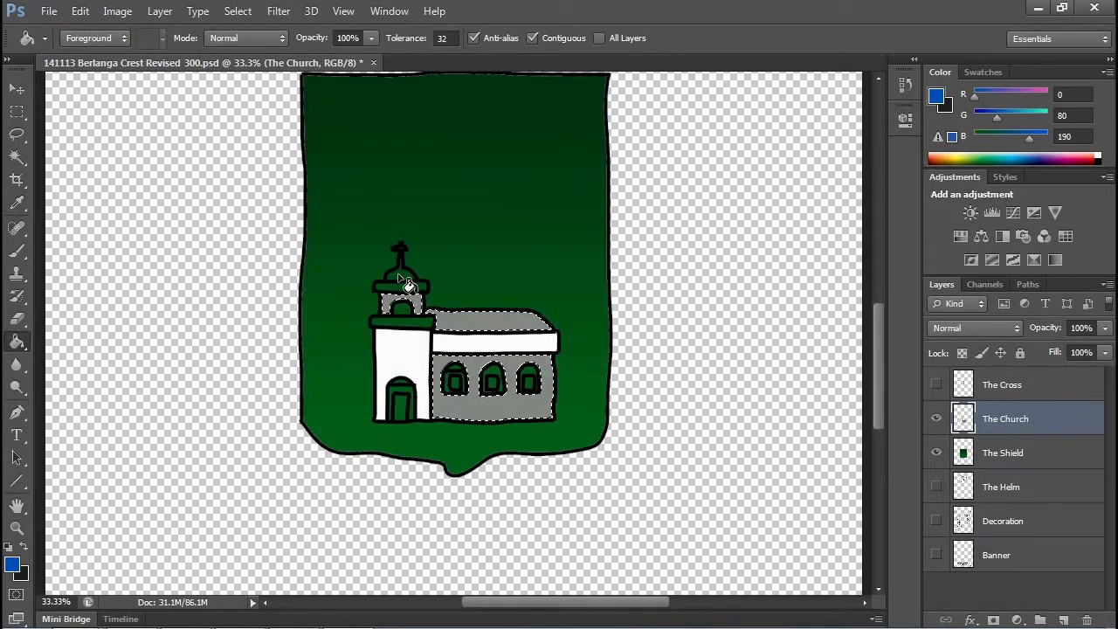
# - Clear the active selection and fill the two horizontal ledges of the church tower with the blue using the Paint Bucket
pyautogui.click(17, 158)
pyautogui.click(403, 276)
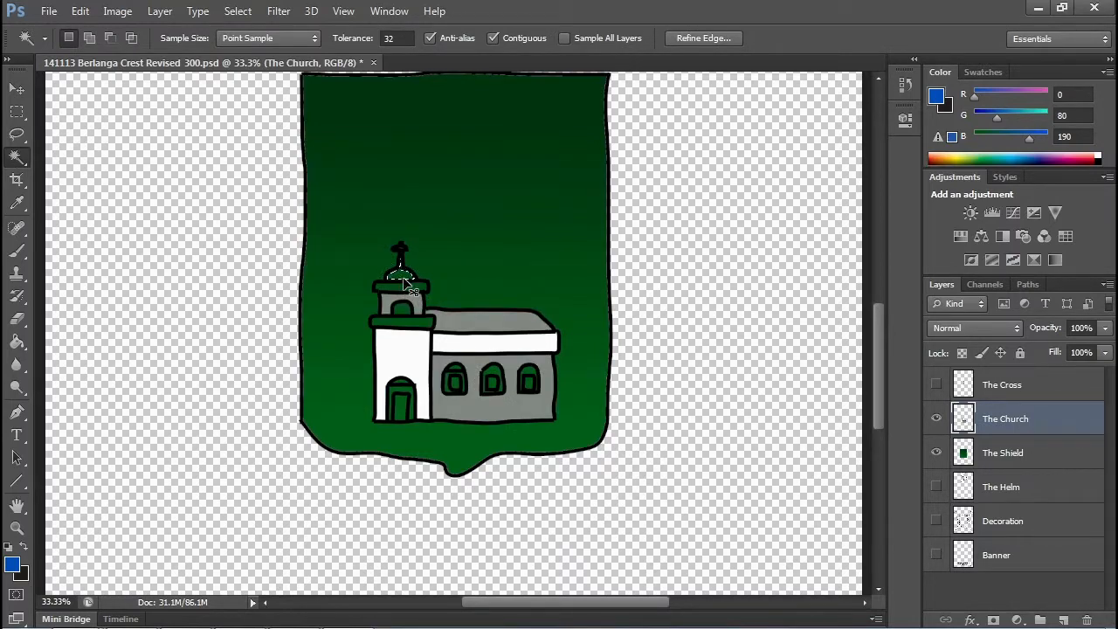
pyautogui.hotkey('ctrl', '+')
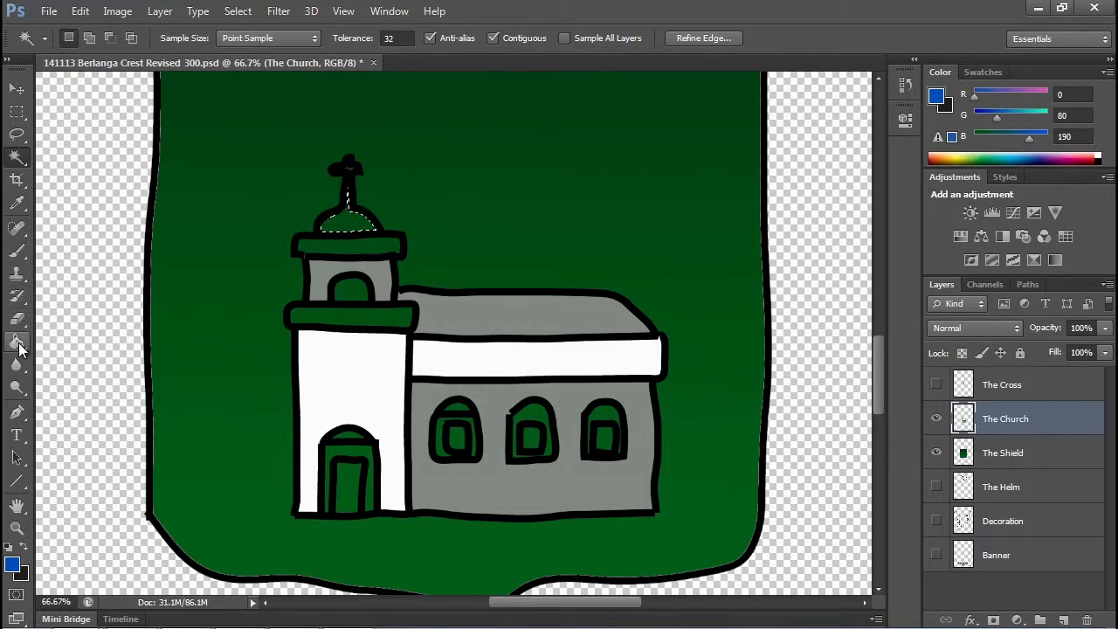
pyautogui.hotkey('ctrl', 'd')
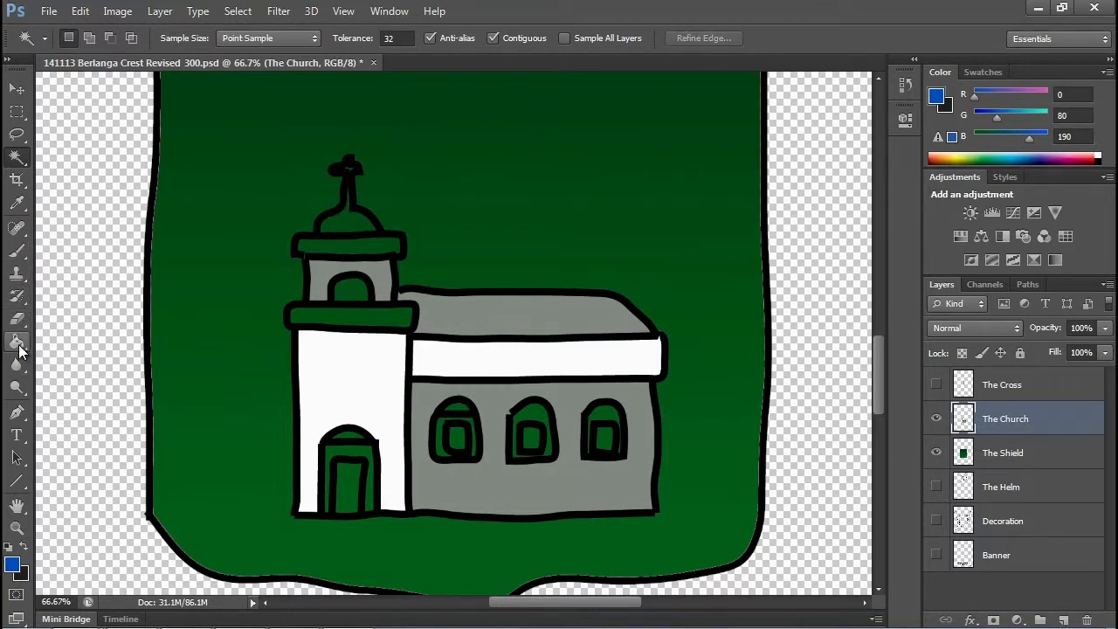
pyautogui.click(17, 346)
pyautogui.click(342, 318)
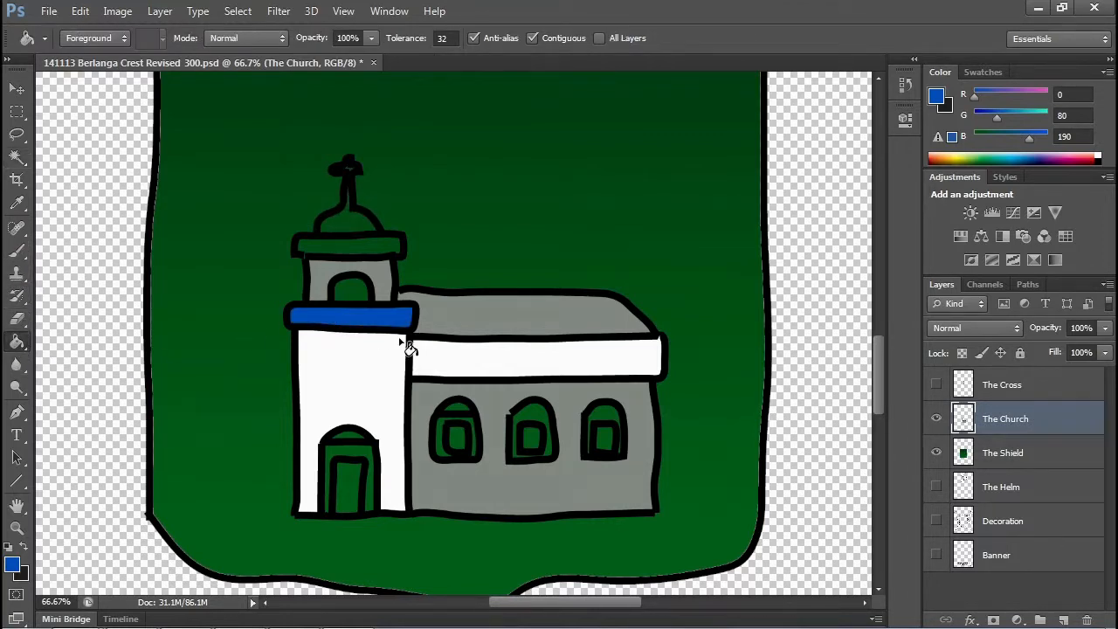
pyautogui.click(358, 253)
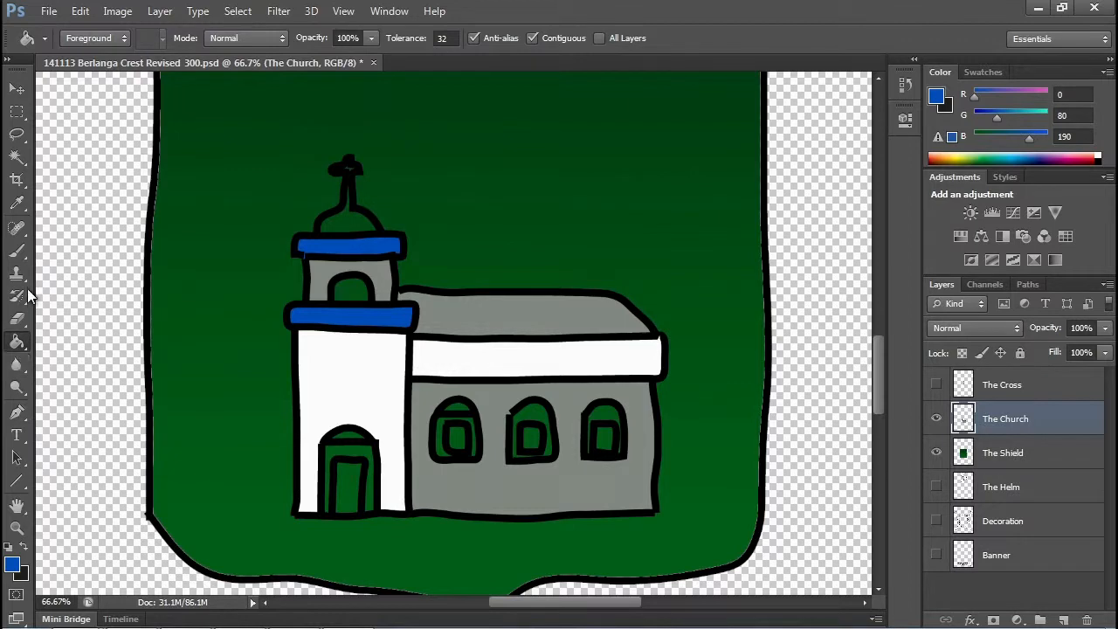
# - Set the foreground to bright yellow, RGB 217, 249, 0, and fill the tower's dome and the door frame with it
pyautogui.click(17, 203)
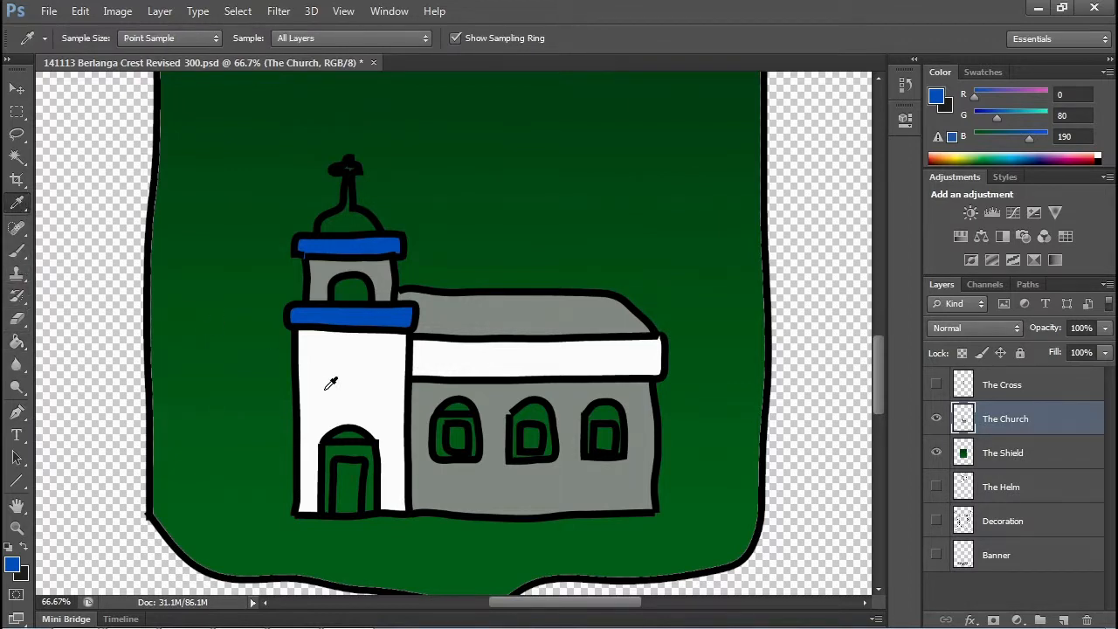
pyautogui.click(353, 418)
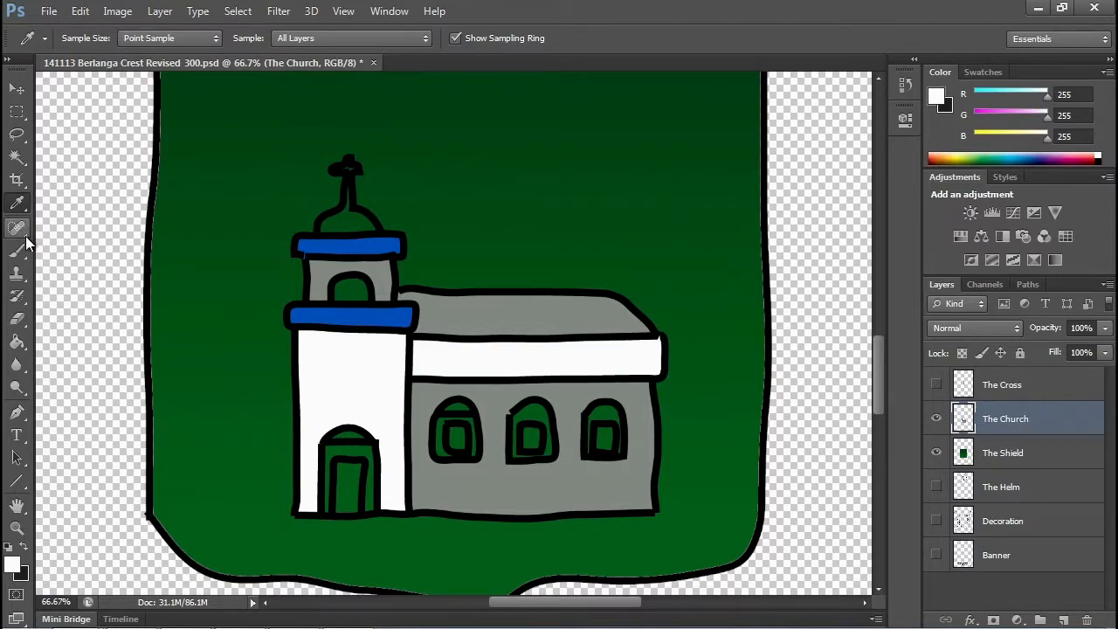
pyautogui.click(12, 565)
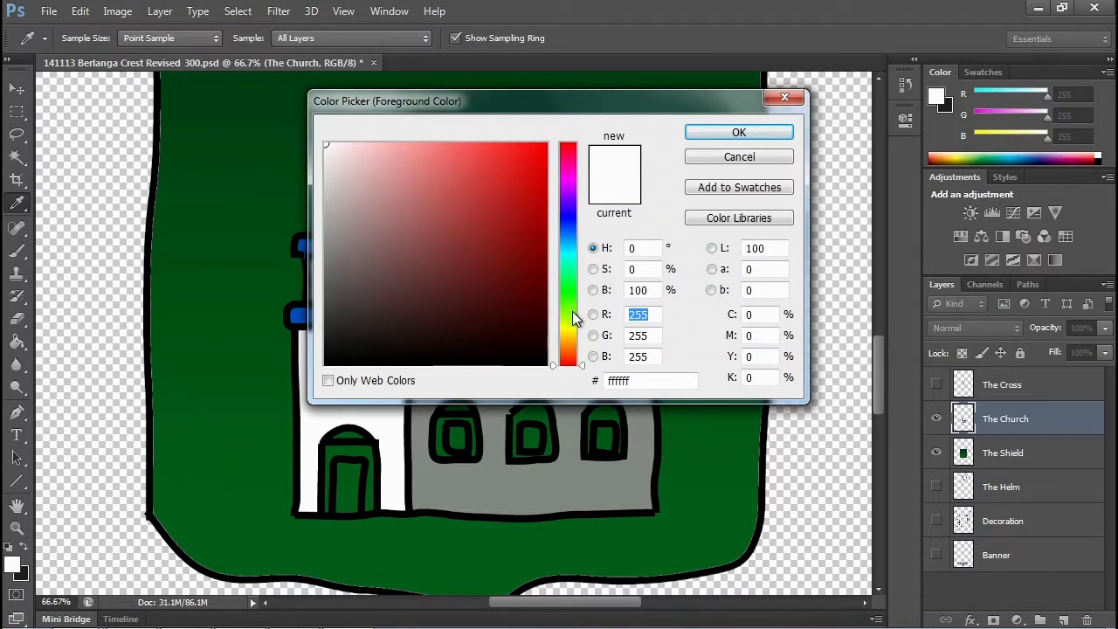
pyautogui.click(568, 322)
pyautogui.click(547, 146)
pyautogui.click(699, 135)
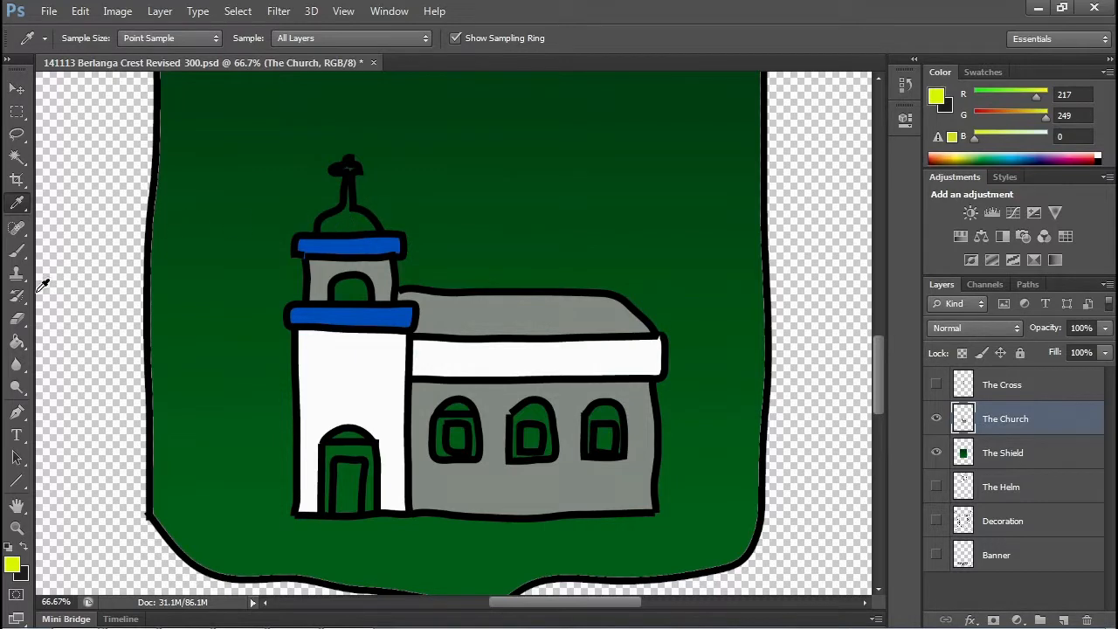
pyautogui.click(17, 342)
pyautogui.click(349, 220)
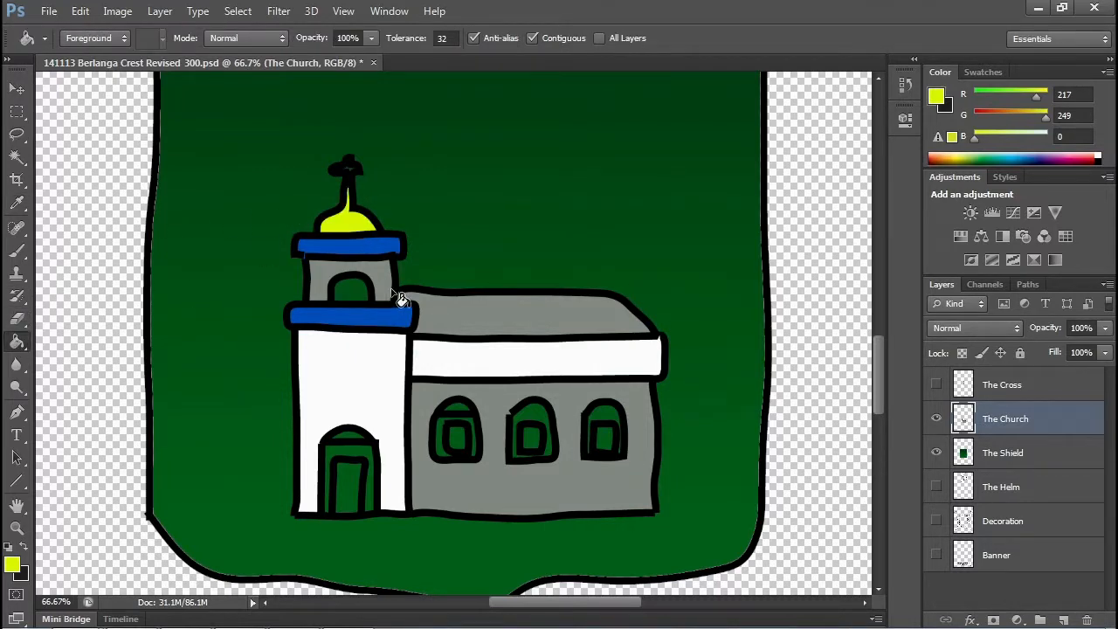
pyautogui.click(369, 461)
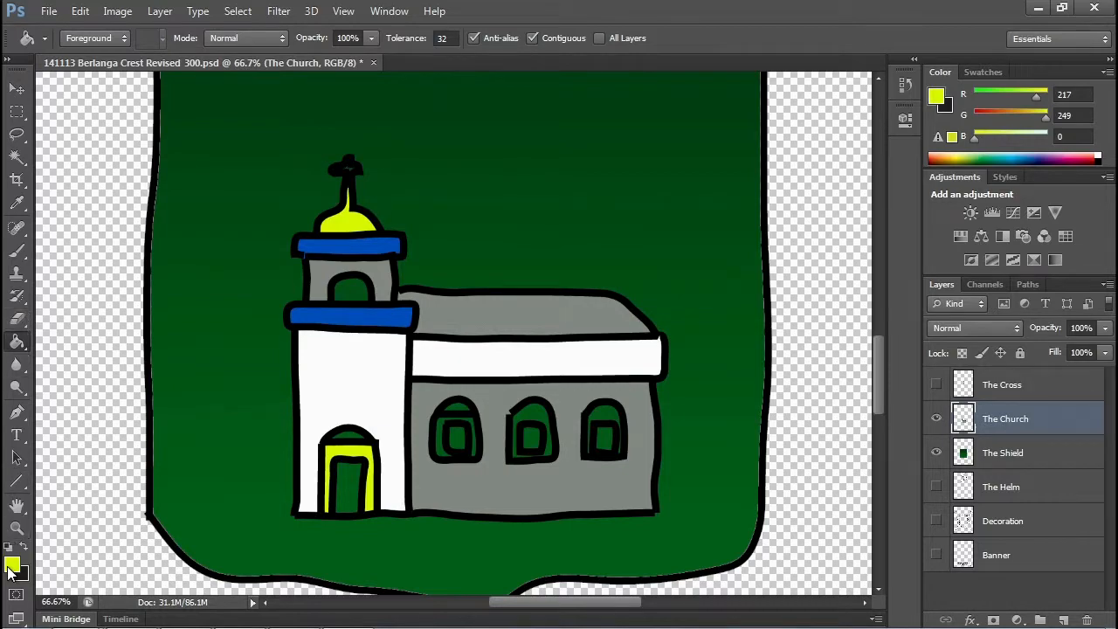
# - Change the foreground to white, ffffff, and fill the church door and the surrounds of the three side windows
pyautogui.click(12, 565)
pyautogui.click(335, 151)
pyautogui.click(325, 143)
pyautogui.click(739, 132)
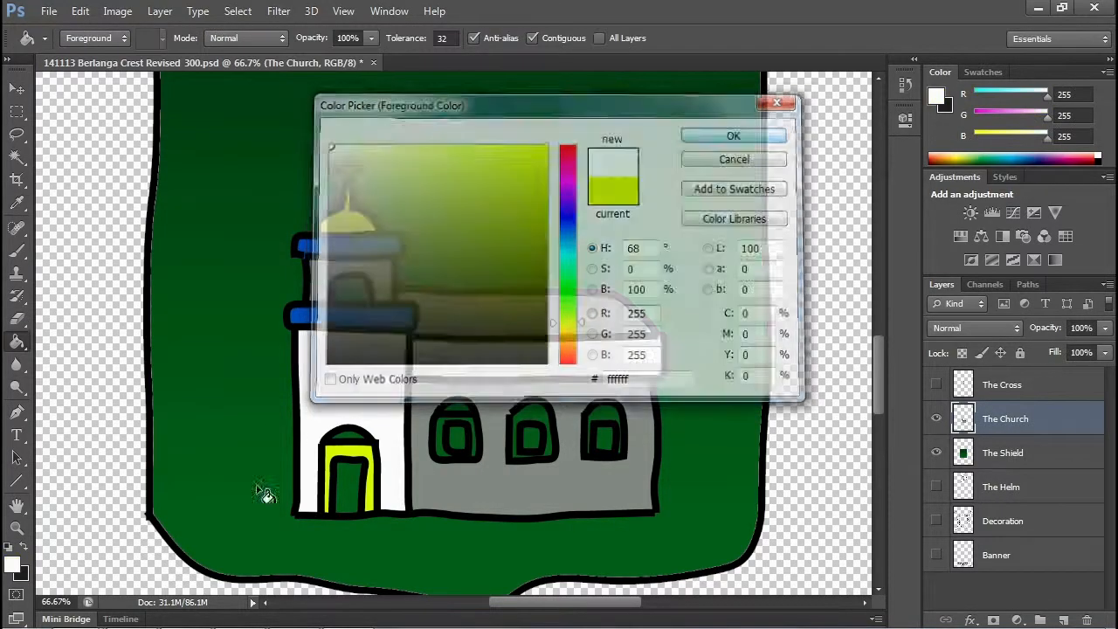
pyautogui.click(349, 498)
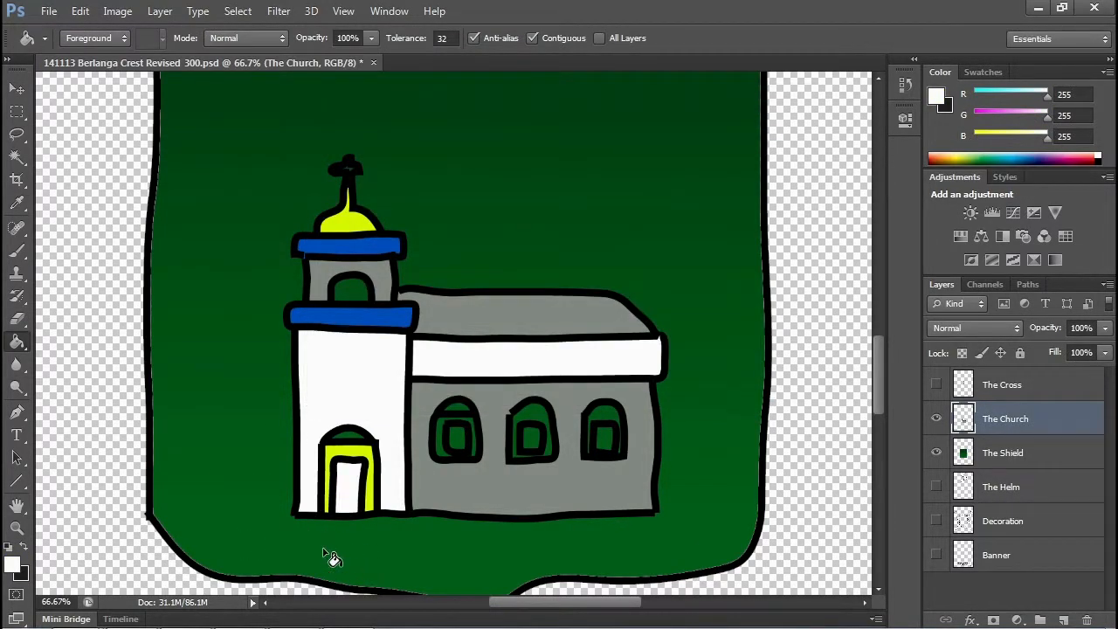
pyautogui.click(445, 428)
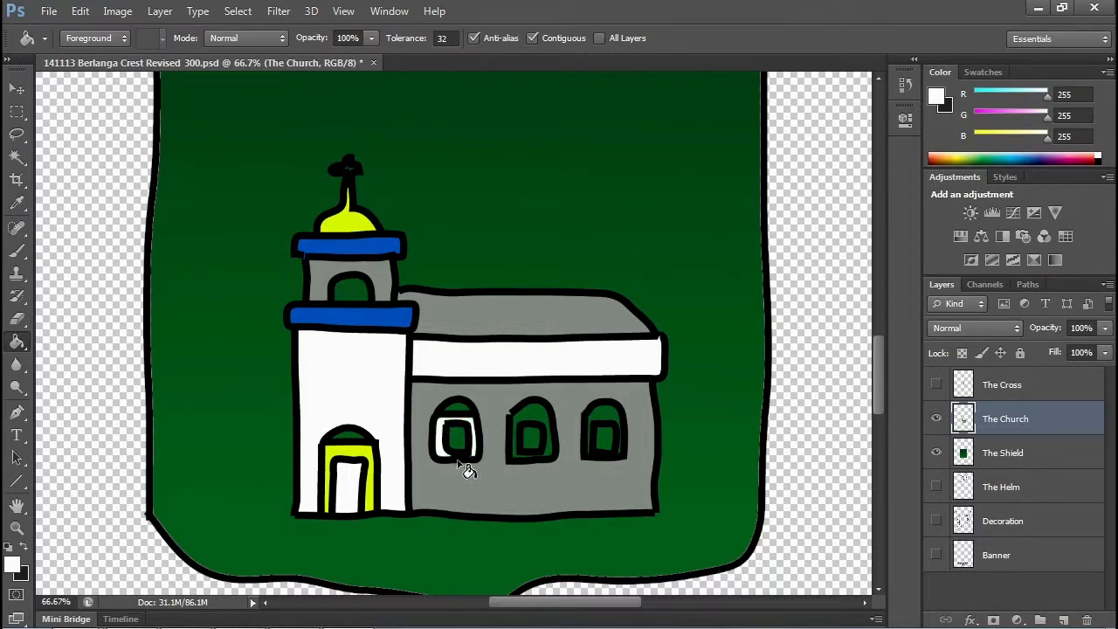
pyautogui.click(520, 430)
pyautogui.click(587, 427)
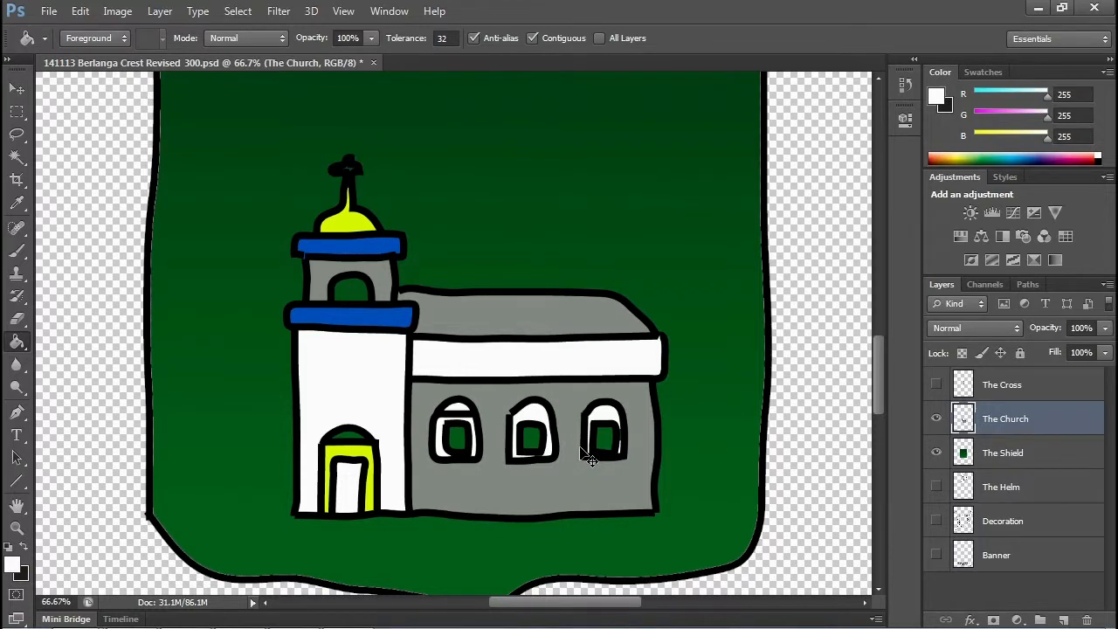
# - Show The Cross layer, make it active and fill the cross with white using the Paint Bucket
pyautogui.hotkey('ctrl', '0')
pyautogui.click(937, 385)
pyautogui.click(993, 387)
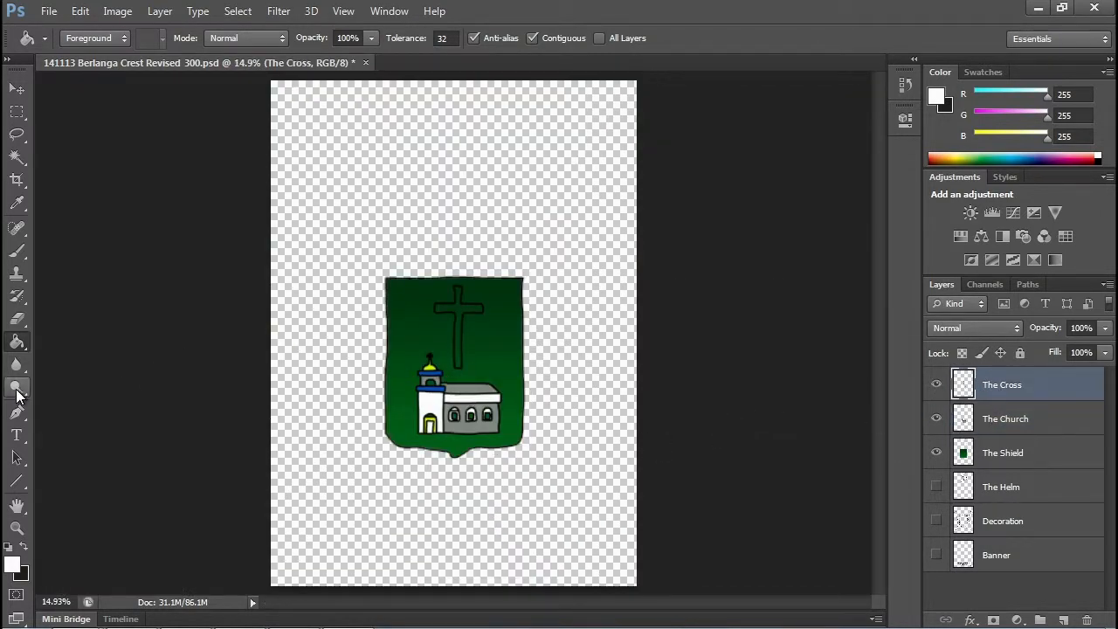
pyautogui.click(12, 566)
pyautogui.click(729, 131)
pyautogui.press('g')
pyautogui.click(469, 319)
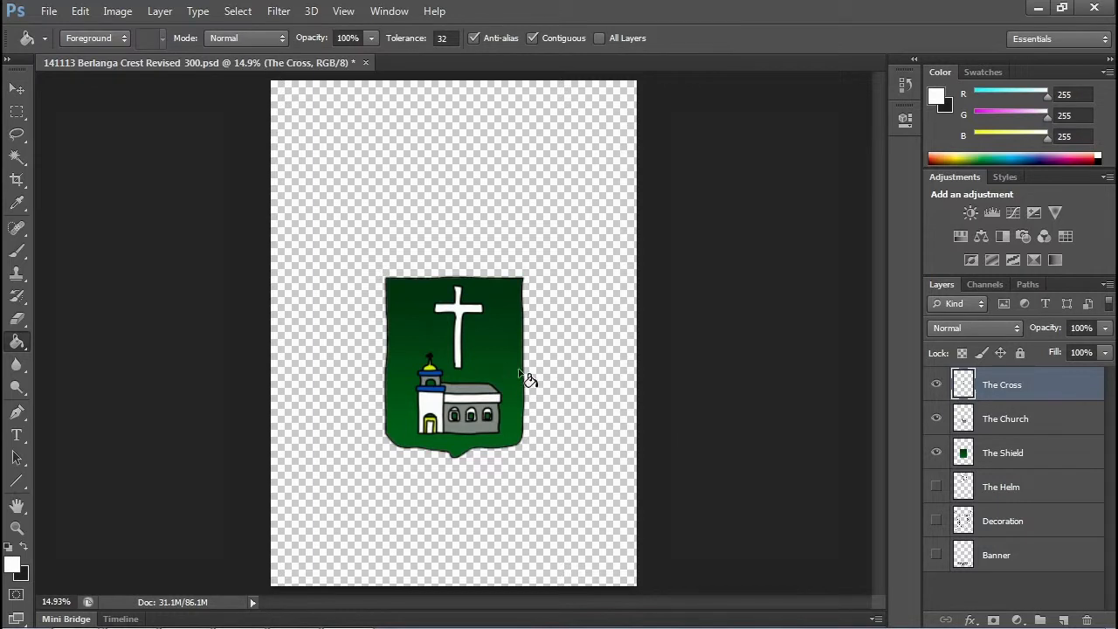
# - Show The Helm and Banner layers, keeping the Decoration layer hidden
pyautogui.click(936, 490)
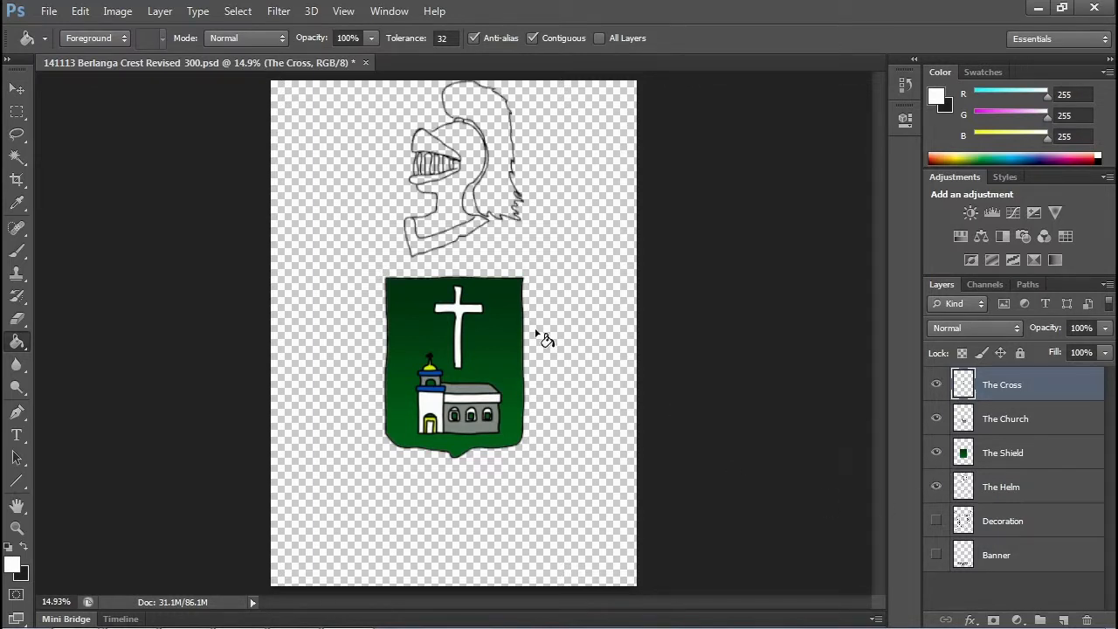
pyautogui.click(936, 521)
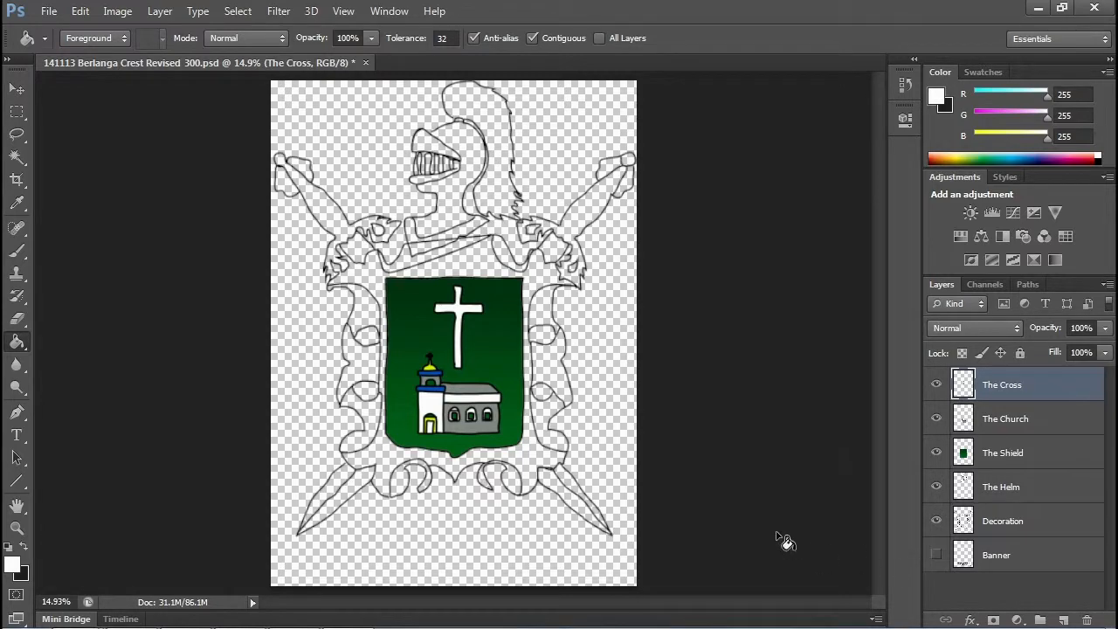
pyautogui.click(936, 556)
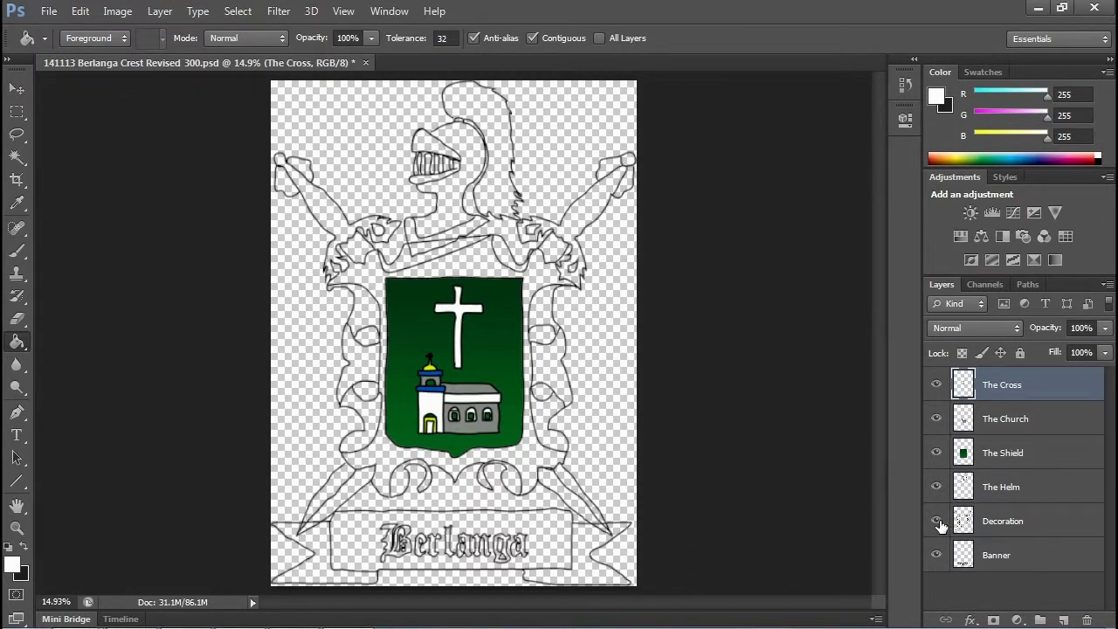
pyautogui.click(936, 522)
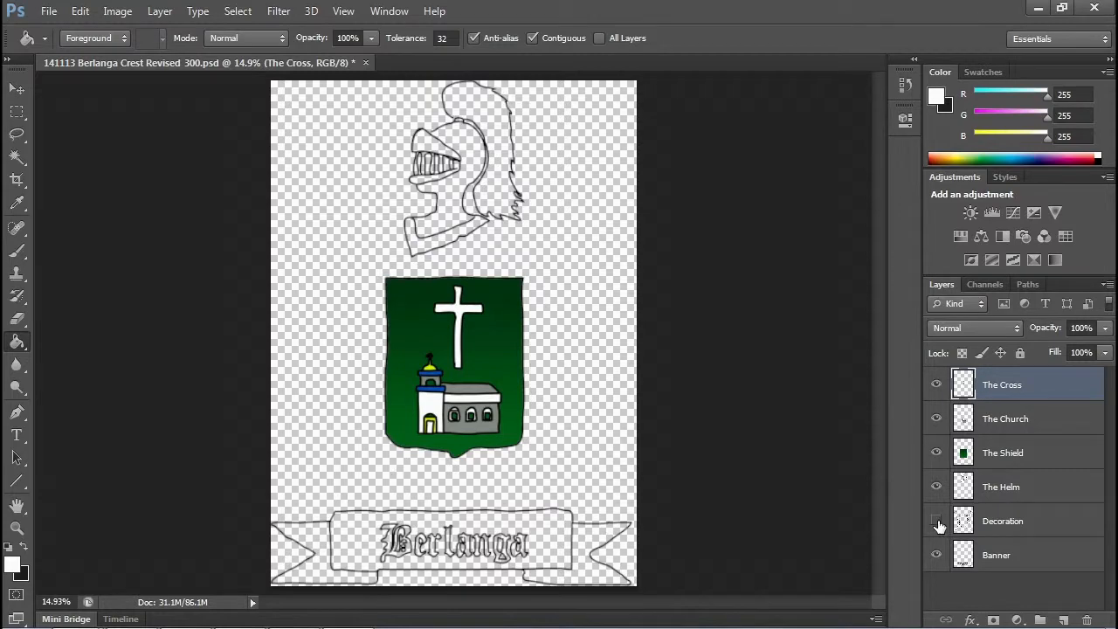
# - Set the foreground to olive, 6c7c00, and fill both ribbon tails on the Banner layer with the Paint Bucket
pyautogui.click(12, 564)
pyautogui.moveTo(543, 295)
pyautogui.mouseDown()
pyautogui.moveTo(537, 263)
pyautogui.moveTo(554, 262)
pyautogui.mouseUp()
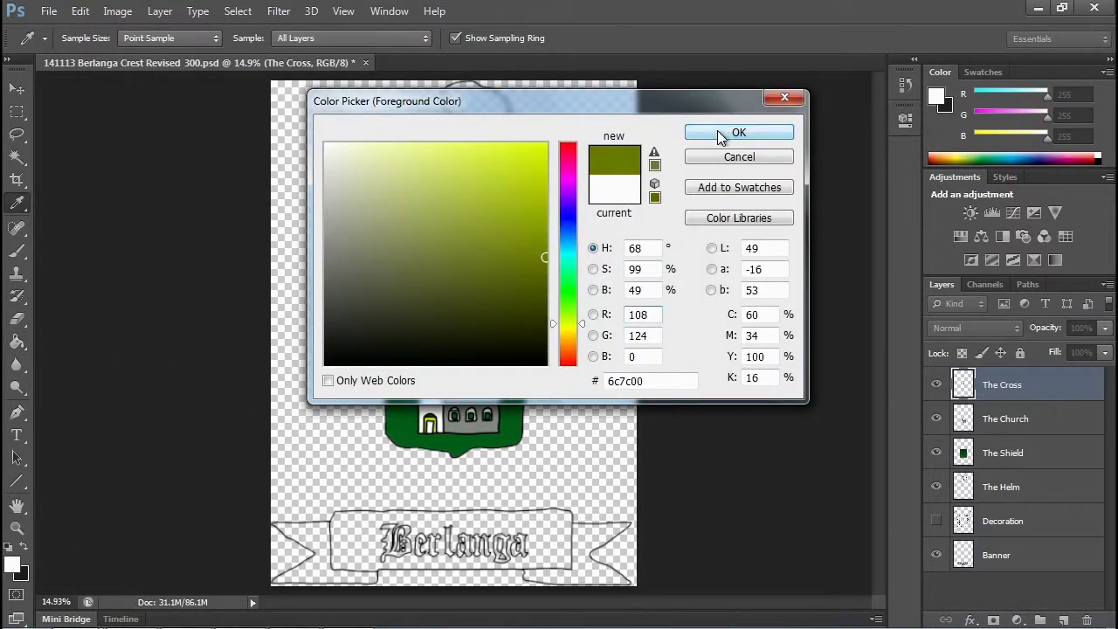
pyautogui.click(723, 132)
pyautogui.click(566, 581)
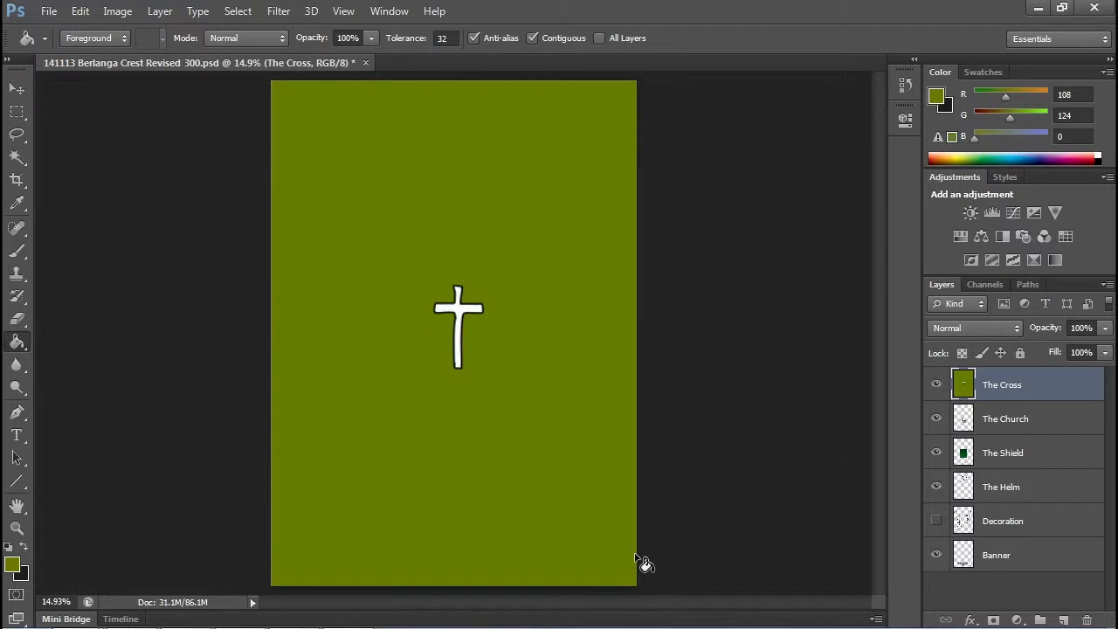
pyautogui.hotkey('ctrl', 'z')
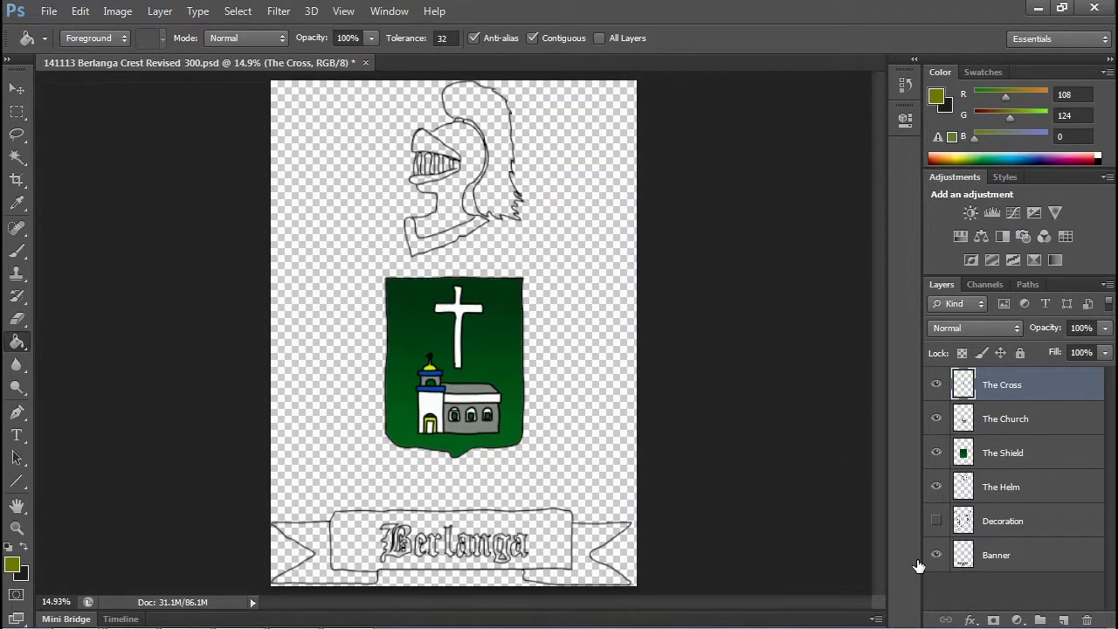
pyautogui.click(1003, 555)
pyautogui.click(341, 573)
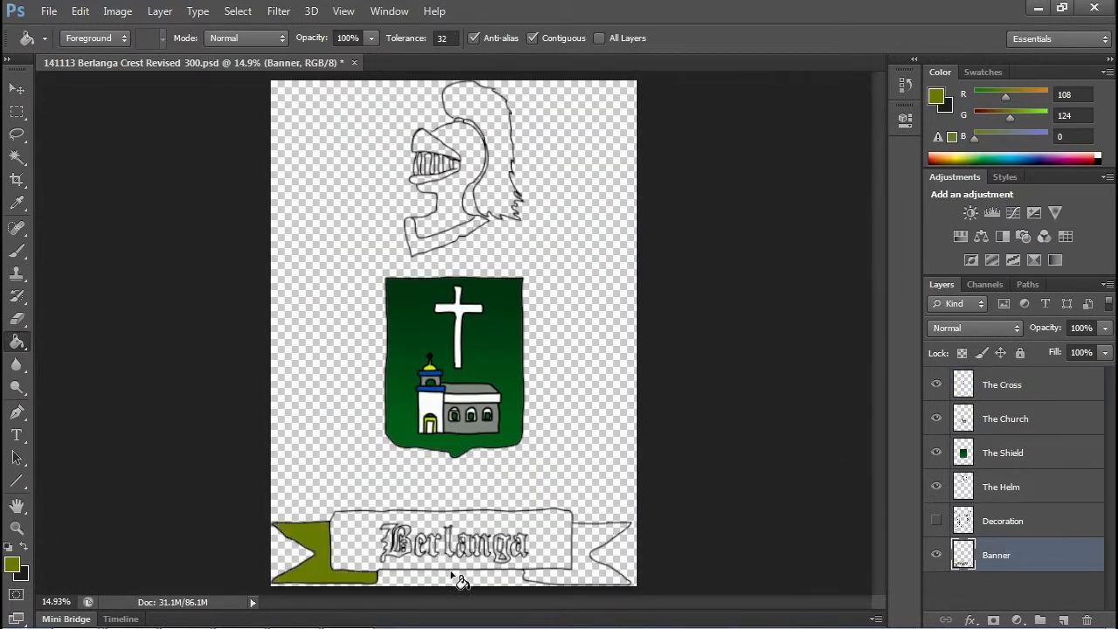
pyautogui.click(598, 559)
# - Change the foreground to yellow-green, c0dc03, and fill the banner's central panel behind the lettering
pyautogui.click(12, 565)
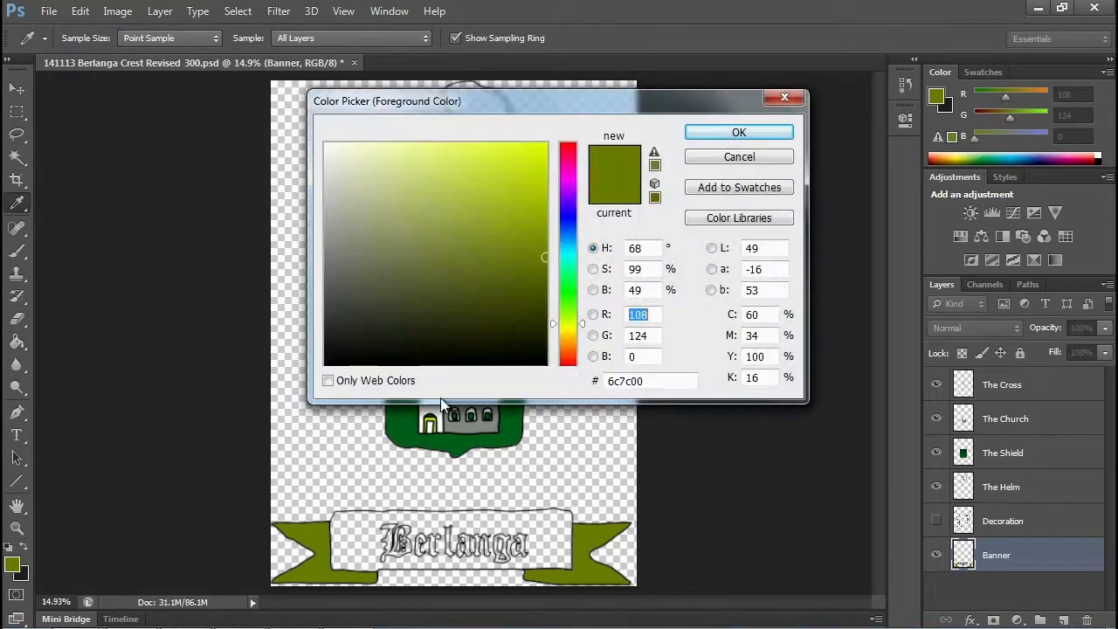
pyautogui.moveTo(544, 257); pyautogui.dragTo(542, 173)
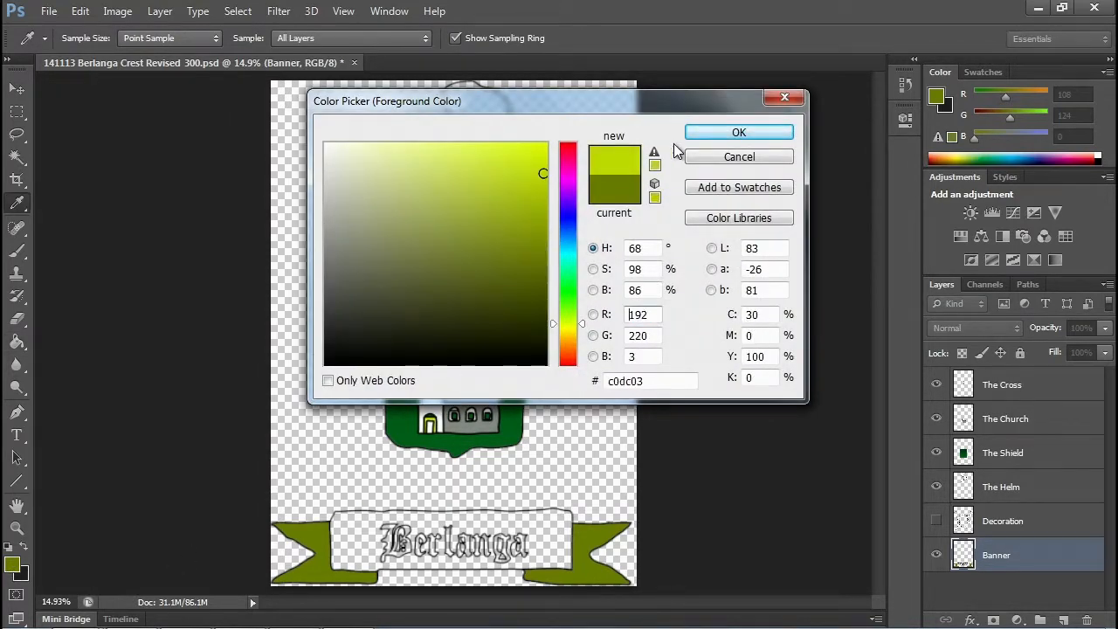
pyautogui.click(695, 135)
pyautogui.click(367, 548)
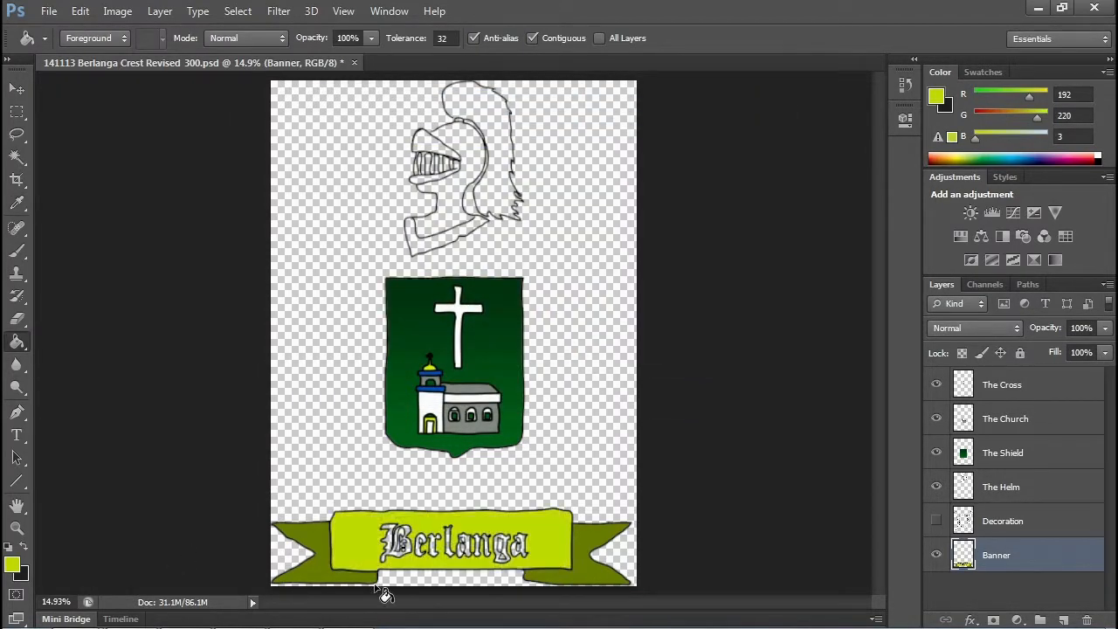
# - Show the Decoration layer, and switch The Shield layer's visibility off and back on
pyautogui.click(936, 520)
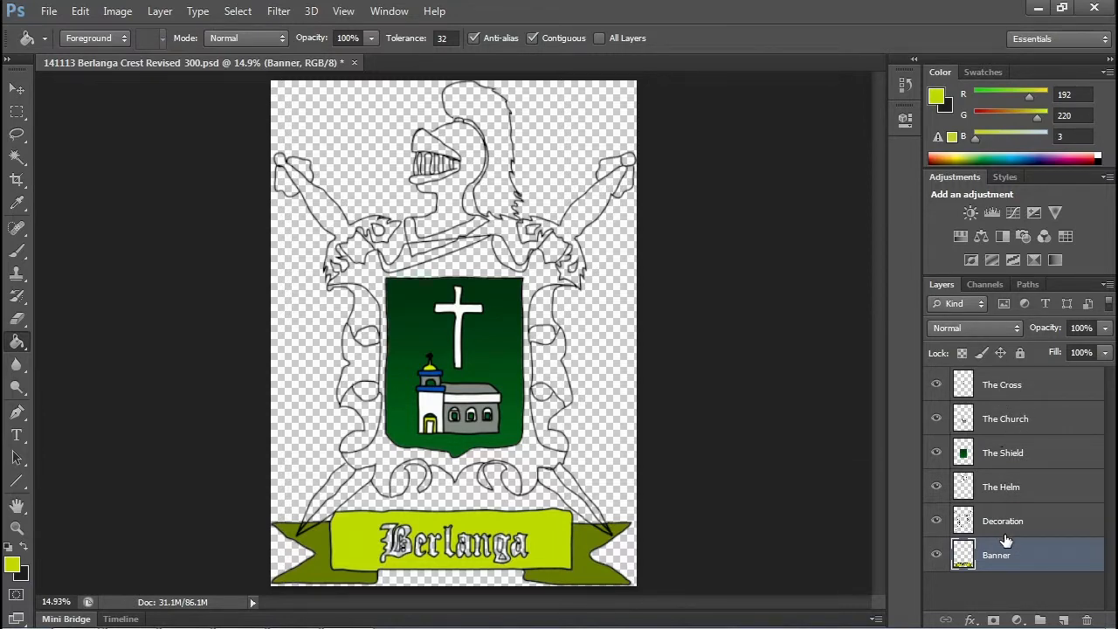
pyautogui.click(938, 455)
pyautogui.click(937, 455)
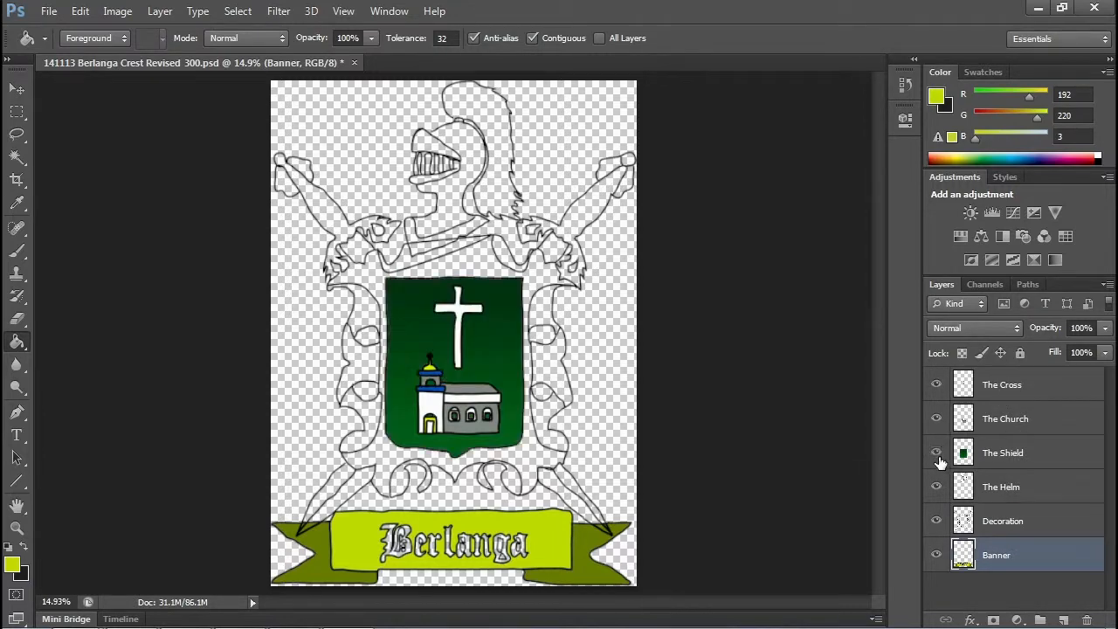